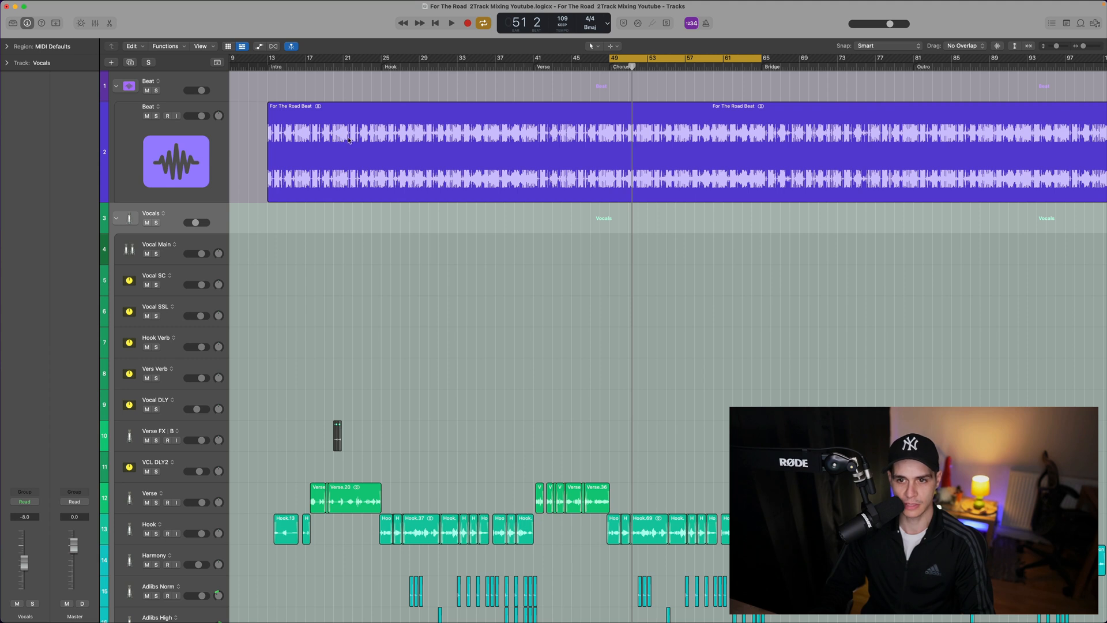
- Collapse the Vocals track stack and expand it again
left_click(116, 219)
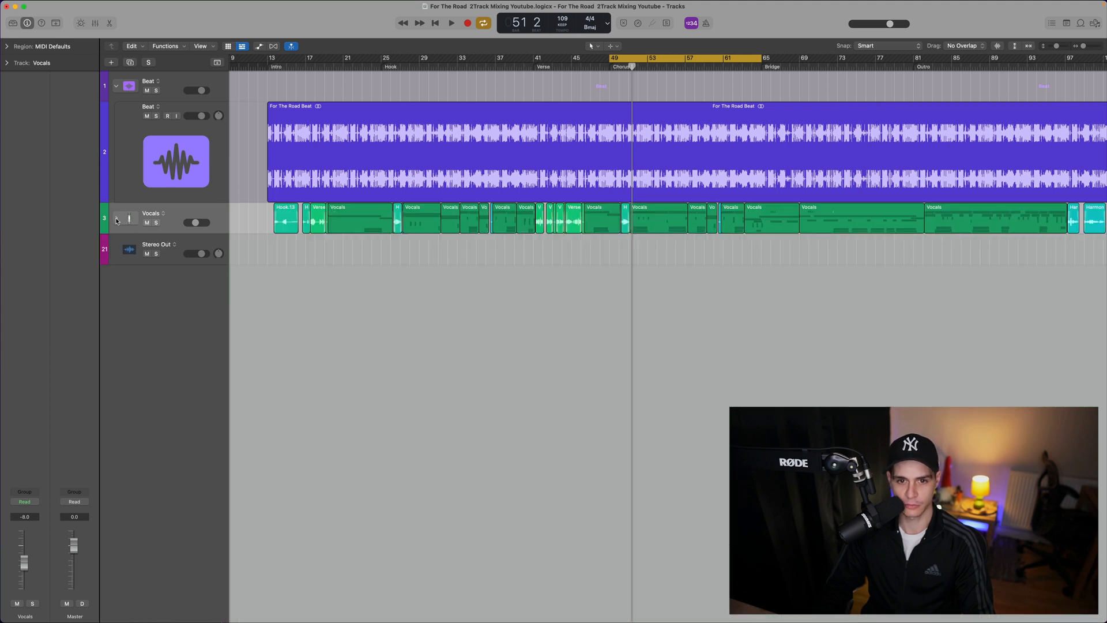
left_click(116, 219)
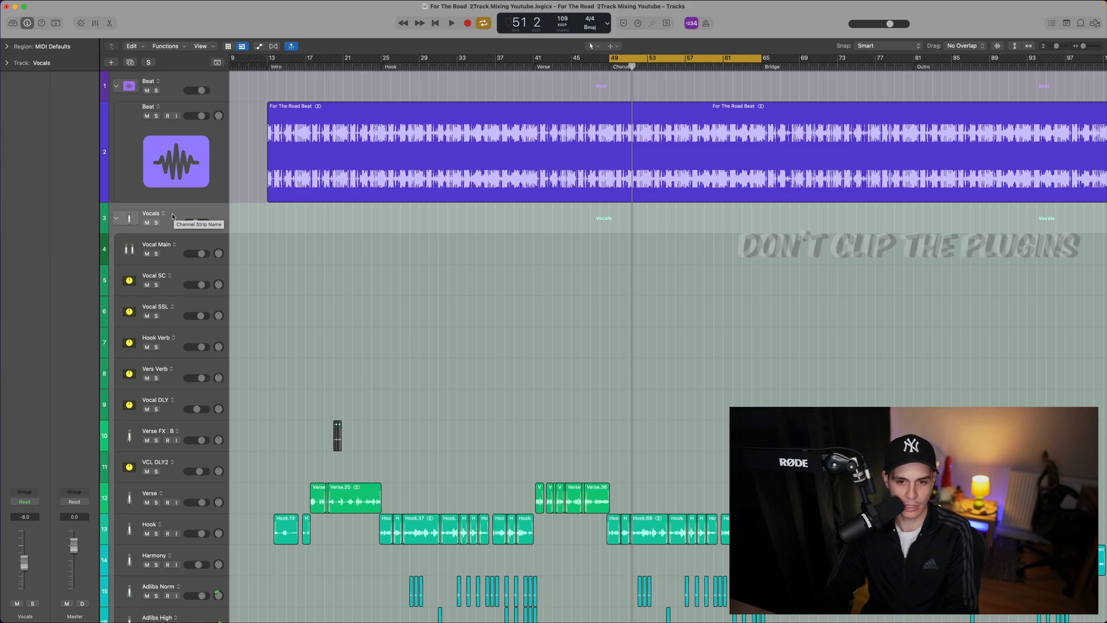
- Show the mixer below the arrangement and play the song from the chorus
key("x")
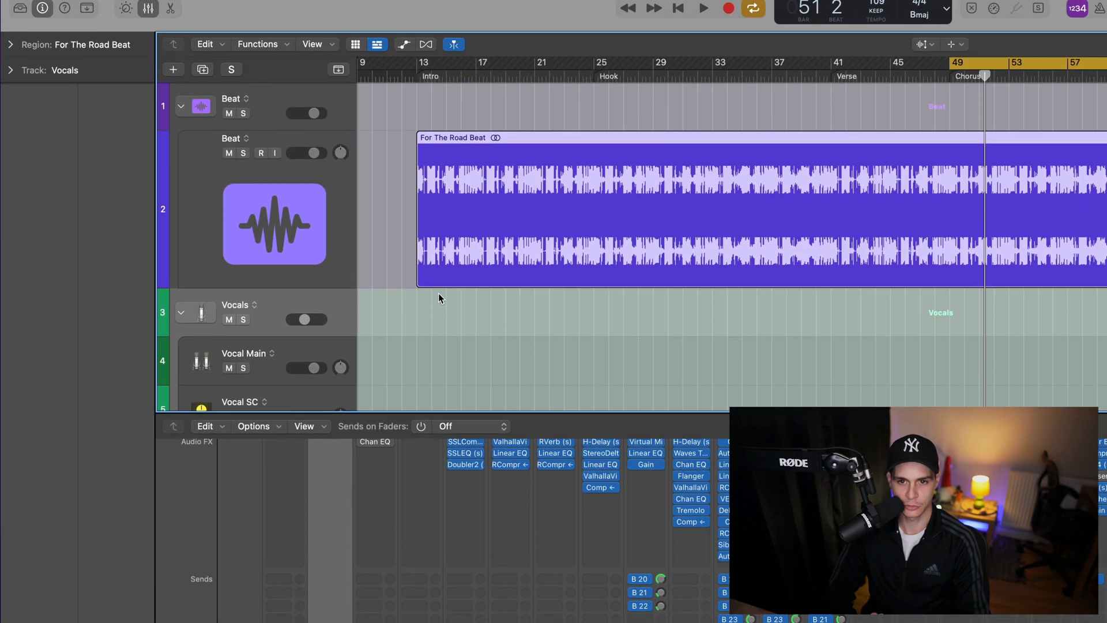
key("a")
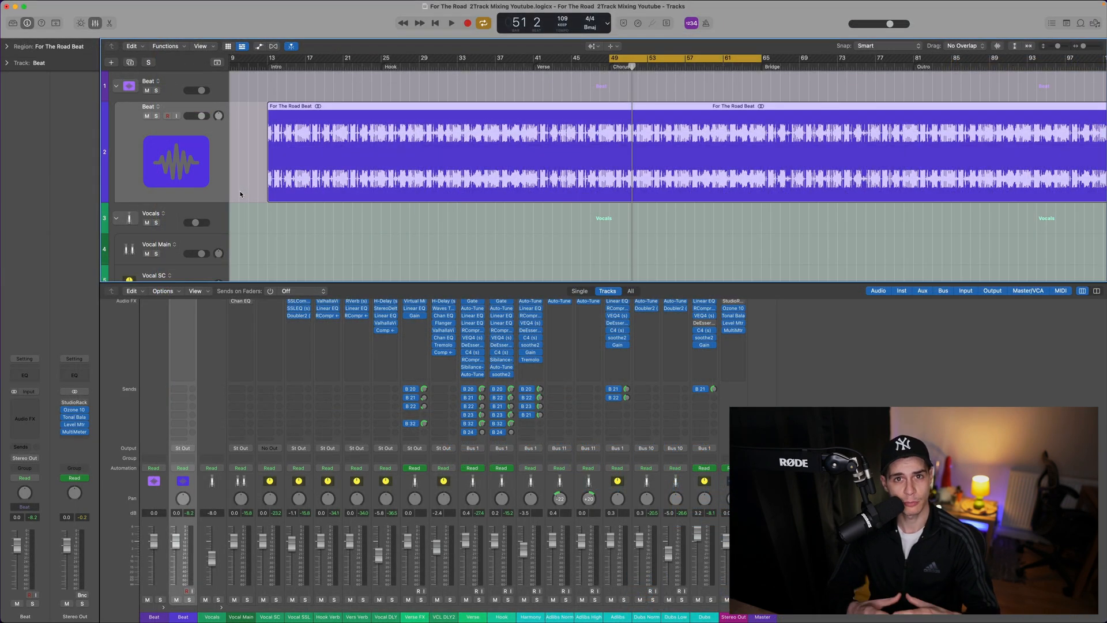
key("space")
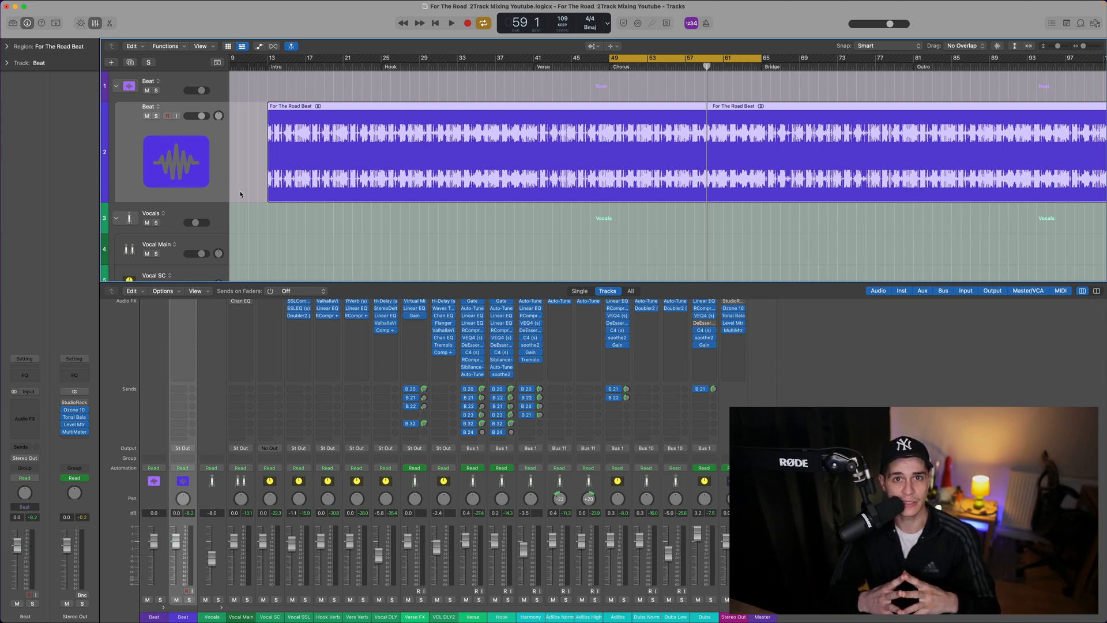
- Add a Channel EQ to the Vocal Main channel, enable its low-cut and high-cut bands, and play the chorus
left_click(246, 481)
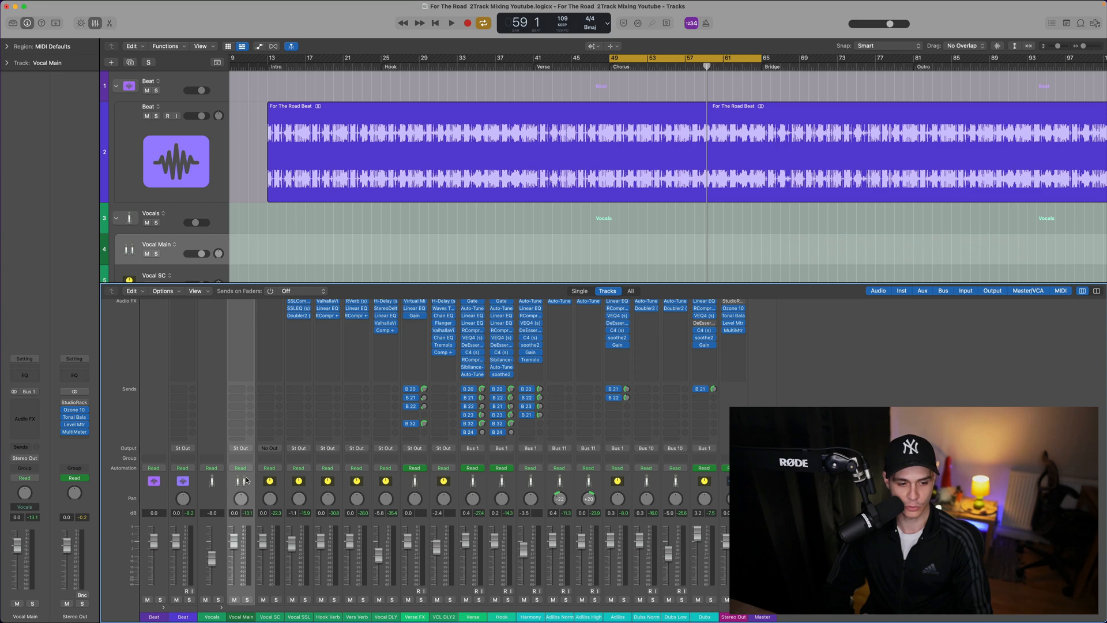
scroll(246, 481, "up", 5)
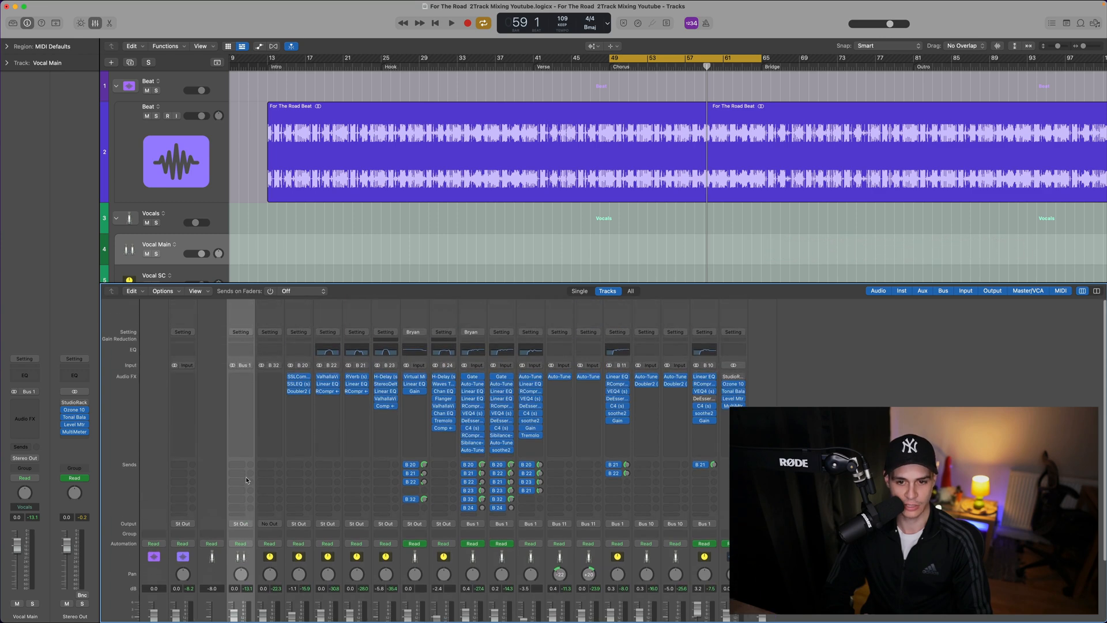
left_click(244, 353)
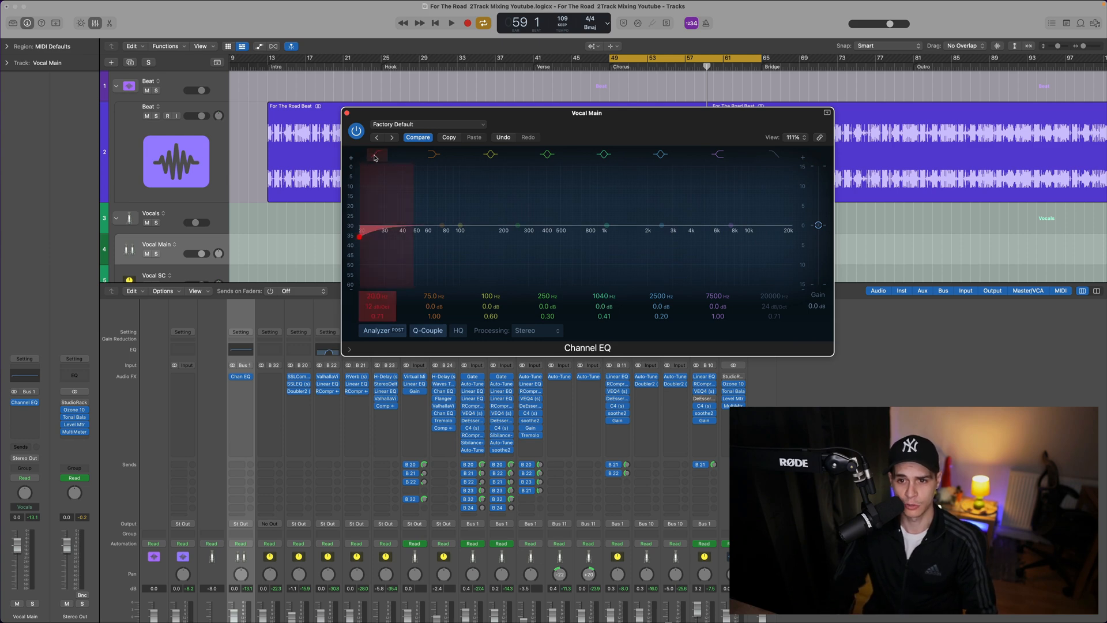
left_click(774, 154)
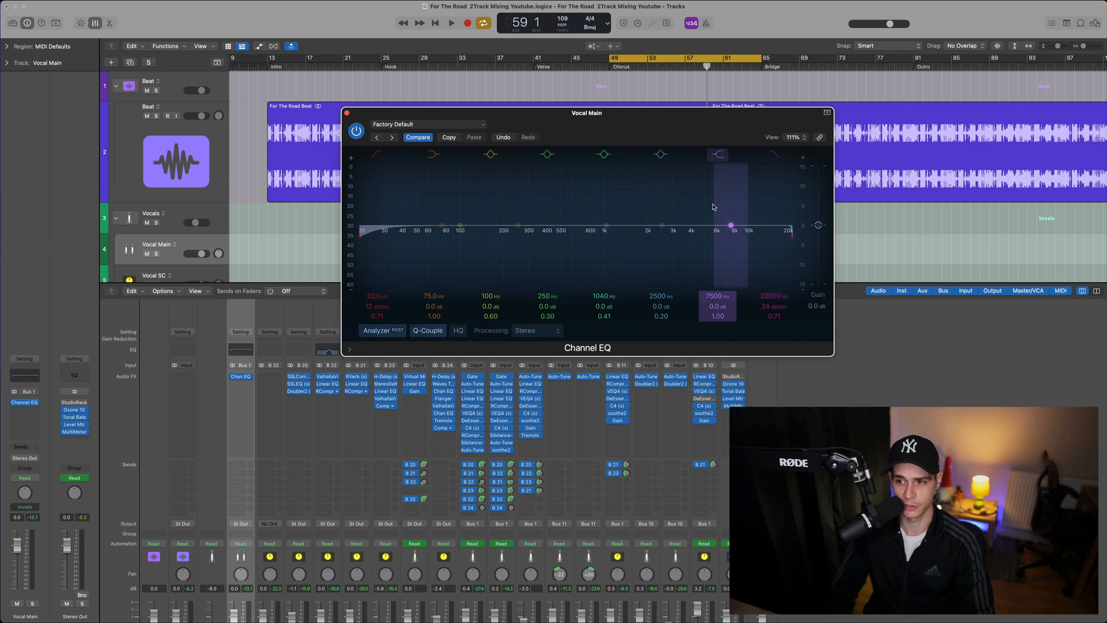
key("space")
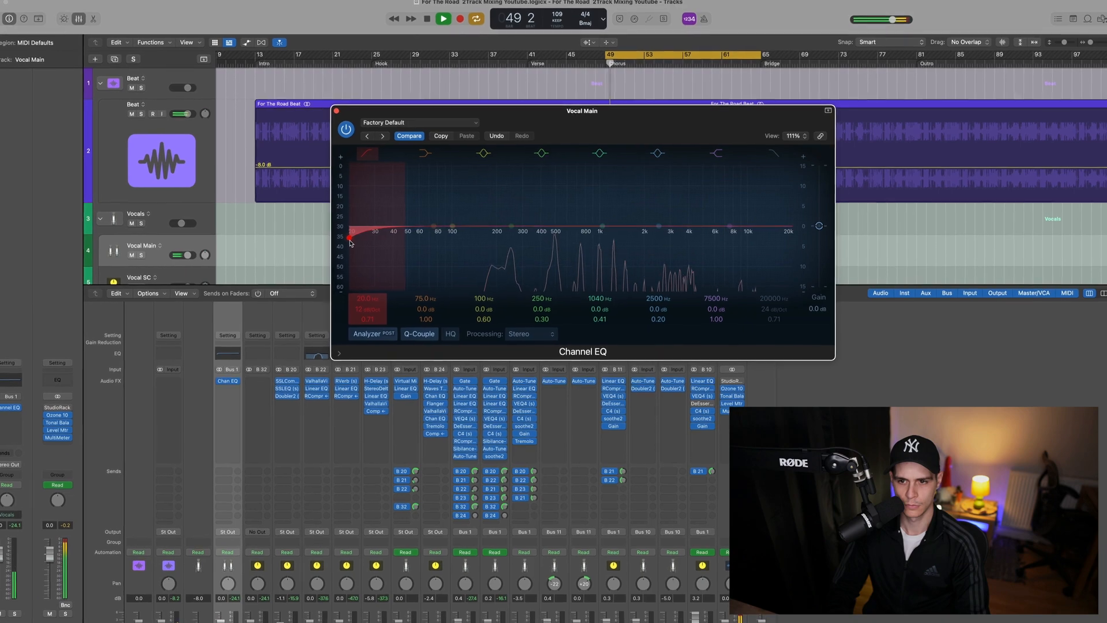
- Isolate the main vocal range with a 366 Hz low cut at 48 dB/Oct and an 8000 Hz high cut at 24 dB/Oct
left_click_drag(350, 238, 573, 244)
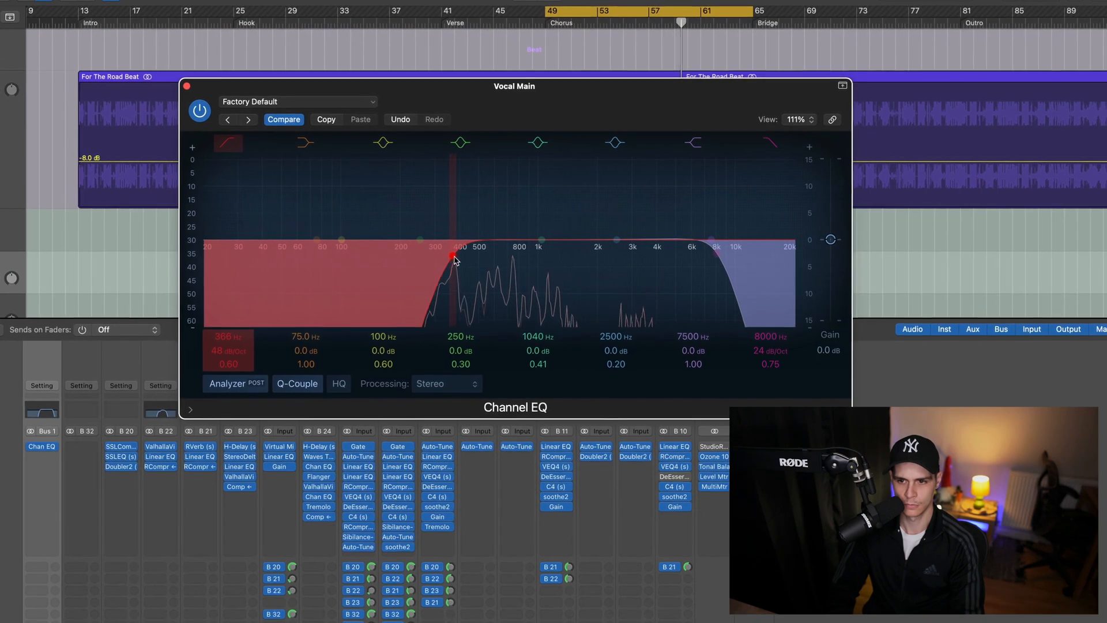
left_click(714, 242)
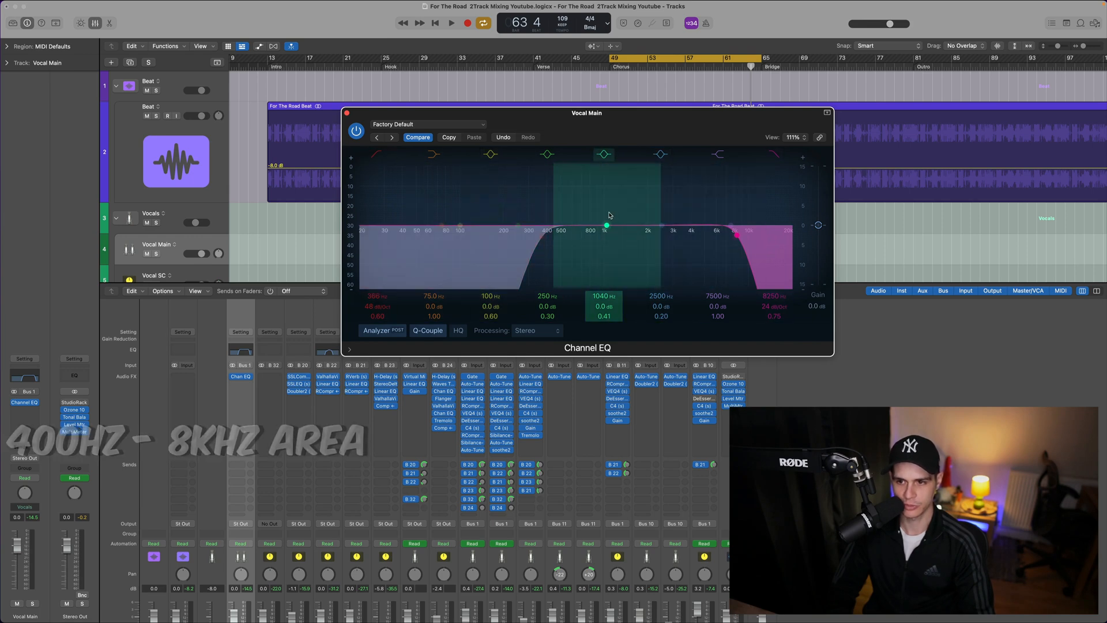
key("super+z")
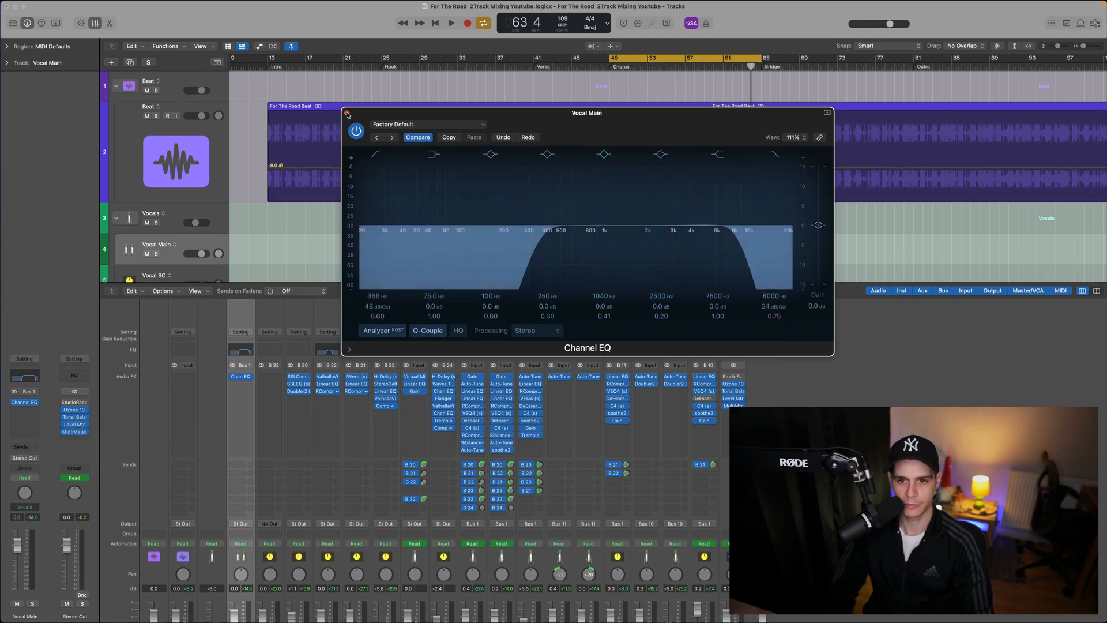
- Close the Channel EQ and remove it from the Vocal Main channel
left_click(347, 113)
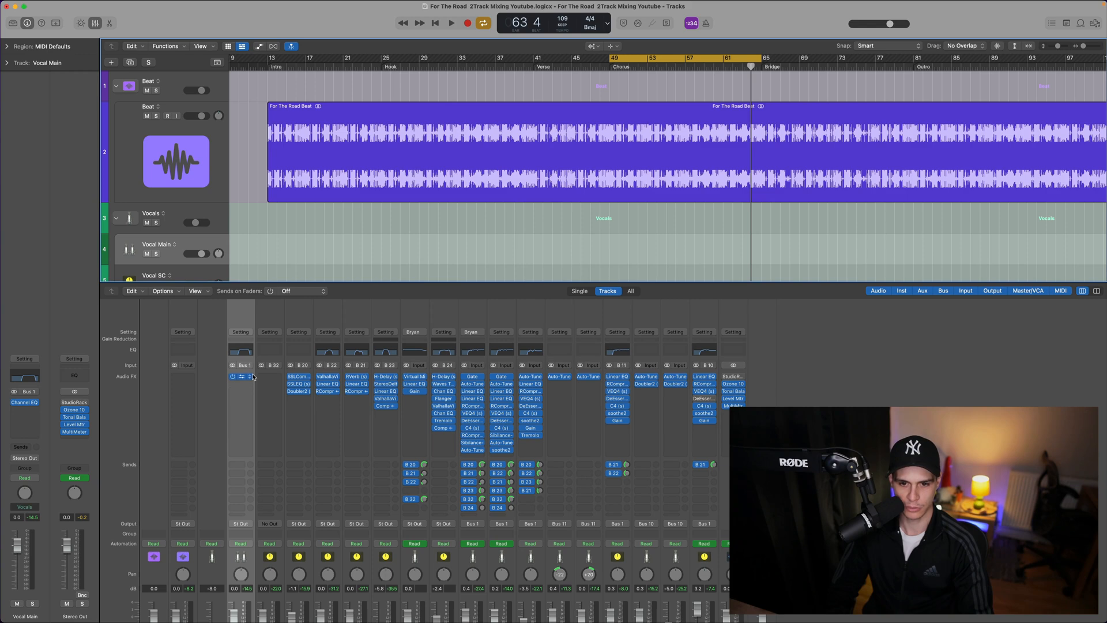
left_click(253, 377)
left_click(258, 391)
- Insert a stereo Multipressor on the Beat audio track
scroll(187, 592, "down", 3)
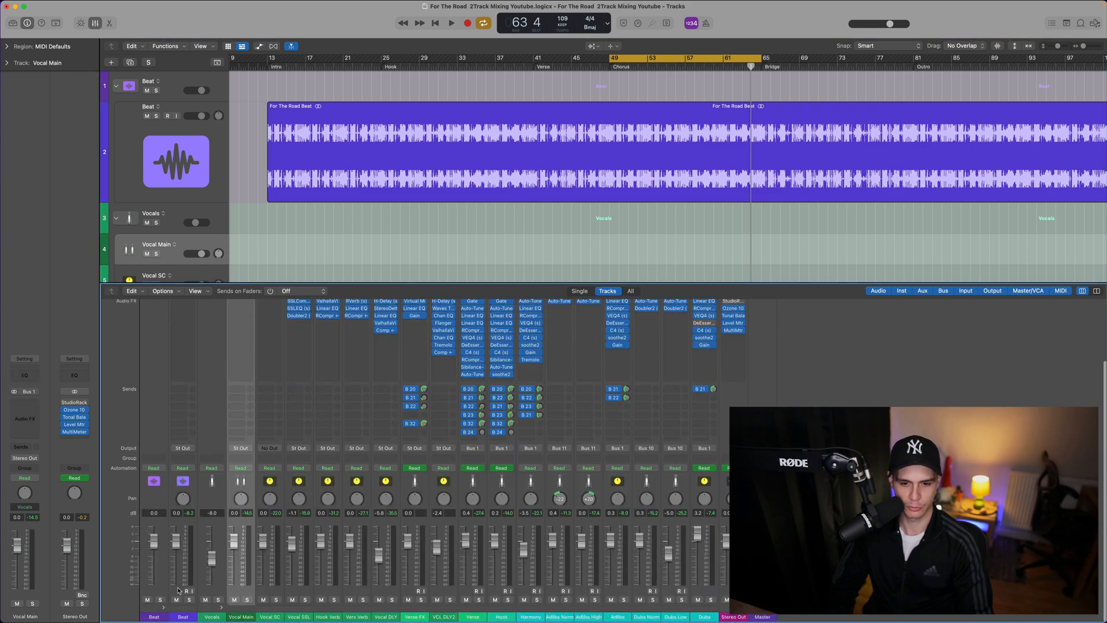
left_click(179, 590)
scroll(166, 385, "up", 3)
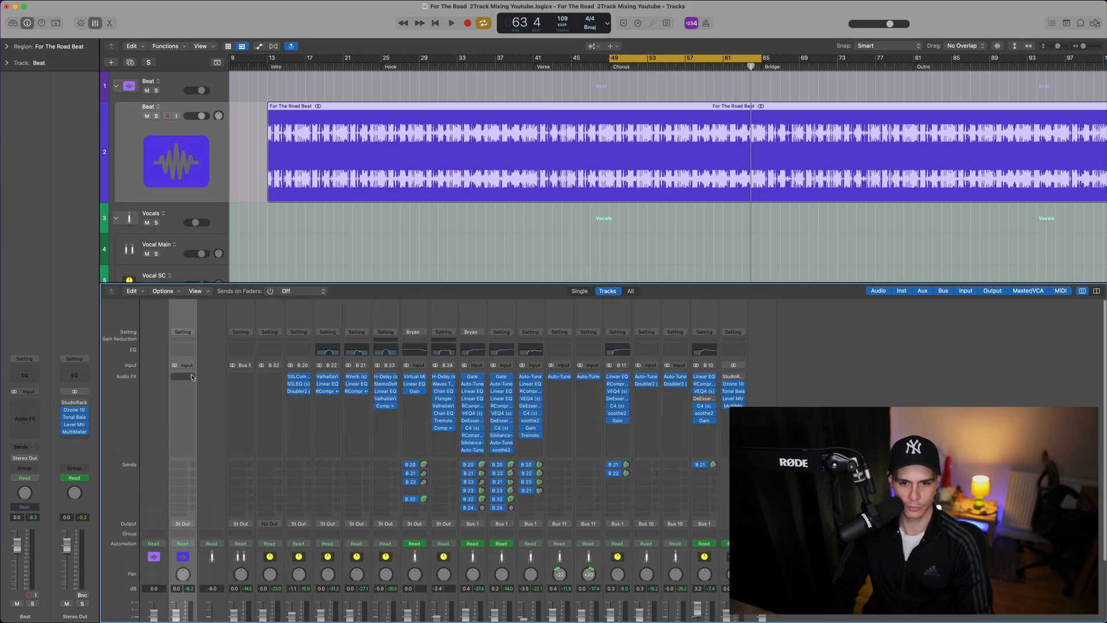
left_click(192, 377)
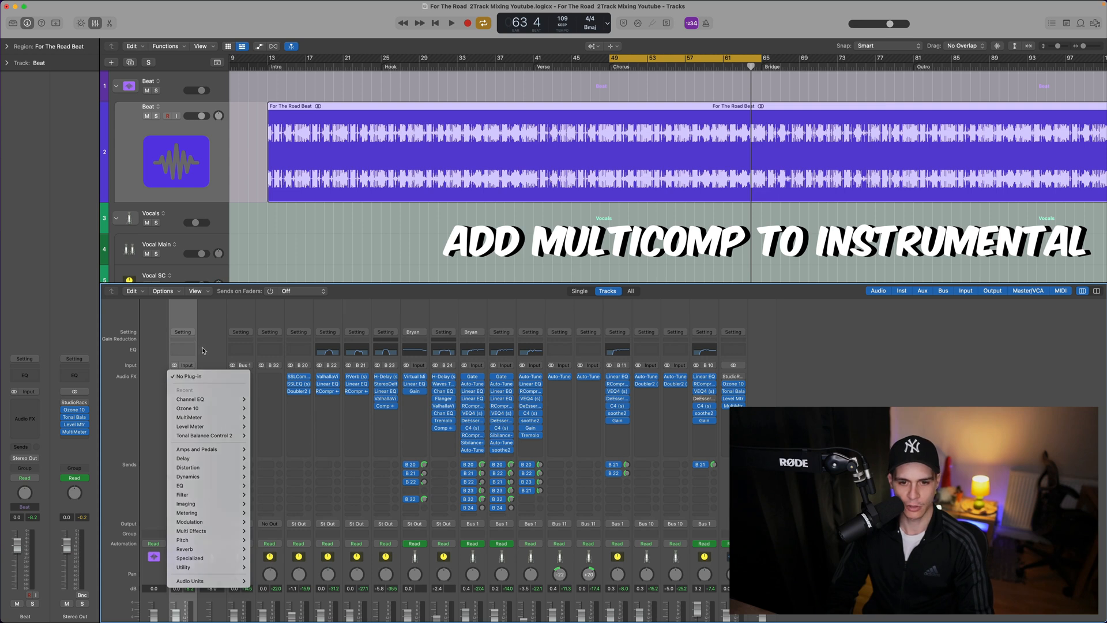
left_click(202, 351)
left_click(192, 378)
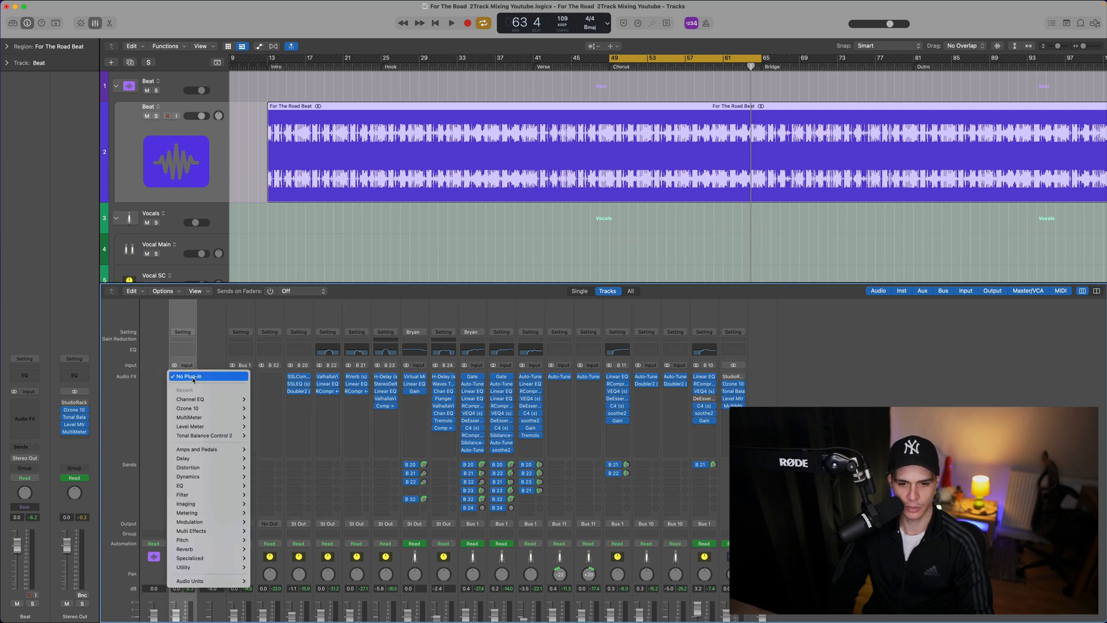
mouse_move(209, 469)
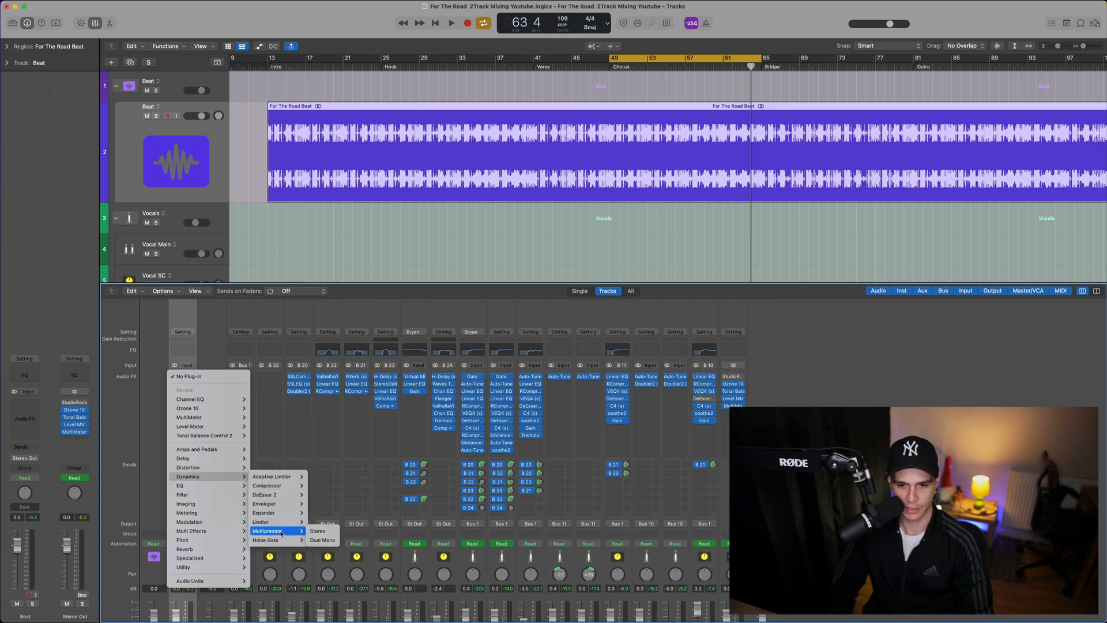
left_click(319, 532)
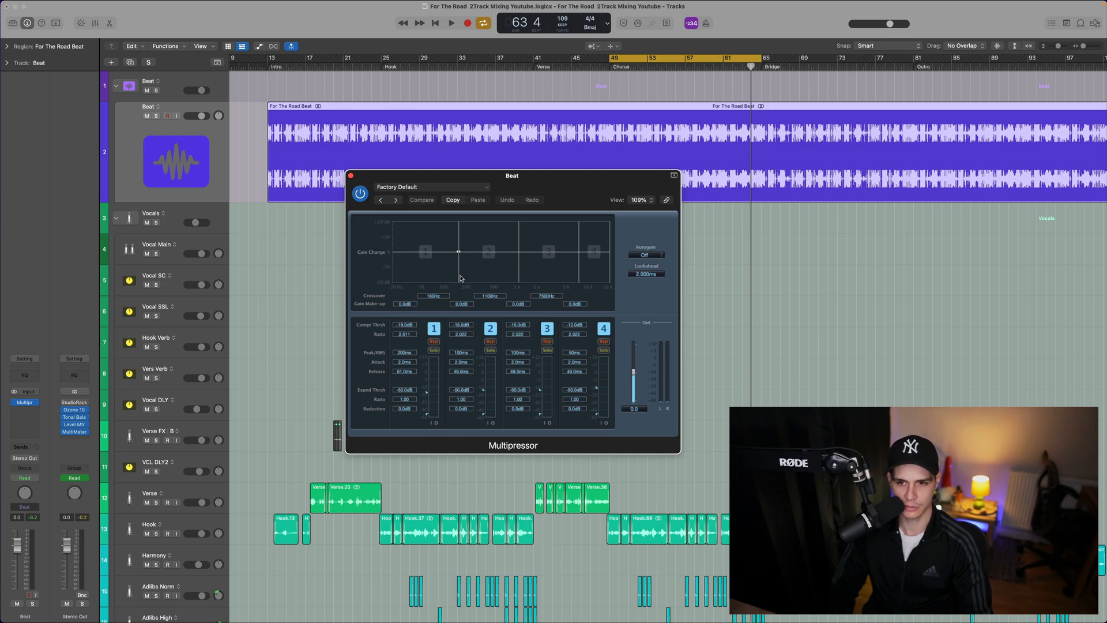
- Solo Multipressor band 2 during playback and set its lower crossover to 270 Hz and its upper crossover to 1400 Hz
key("space")
left_click(490, 351)
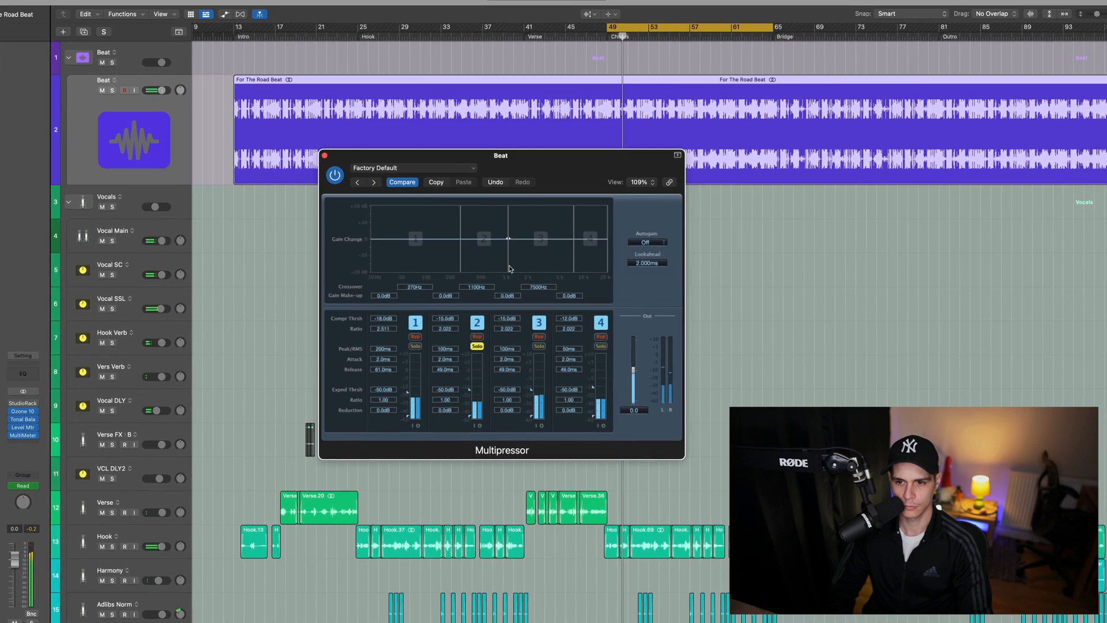
left_click_drag(509, 268, 517, 268)
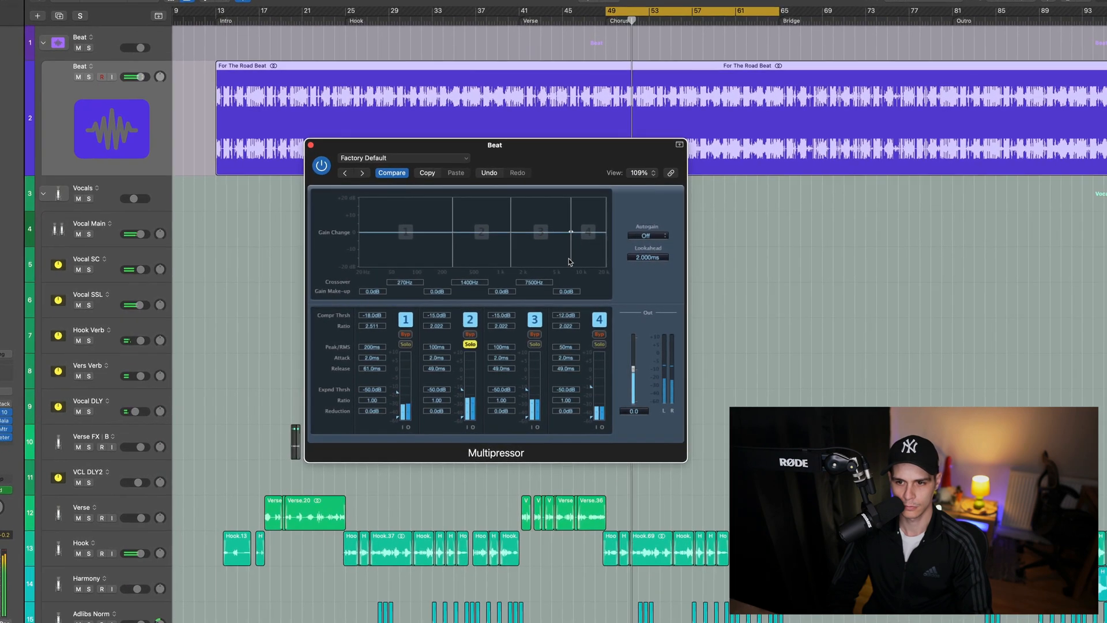
- Solo band 3 as well, set its upper crossover to 7000 Hz, and turn off the solo on both bands
left_click(535, 344)
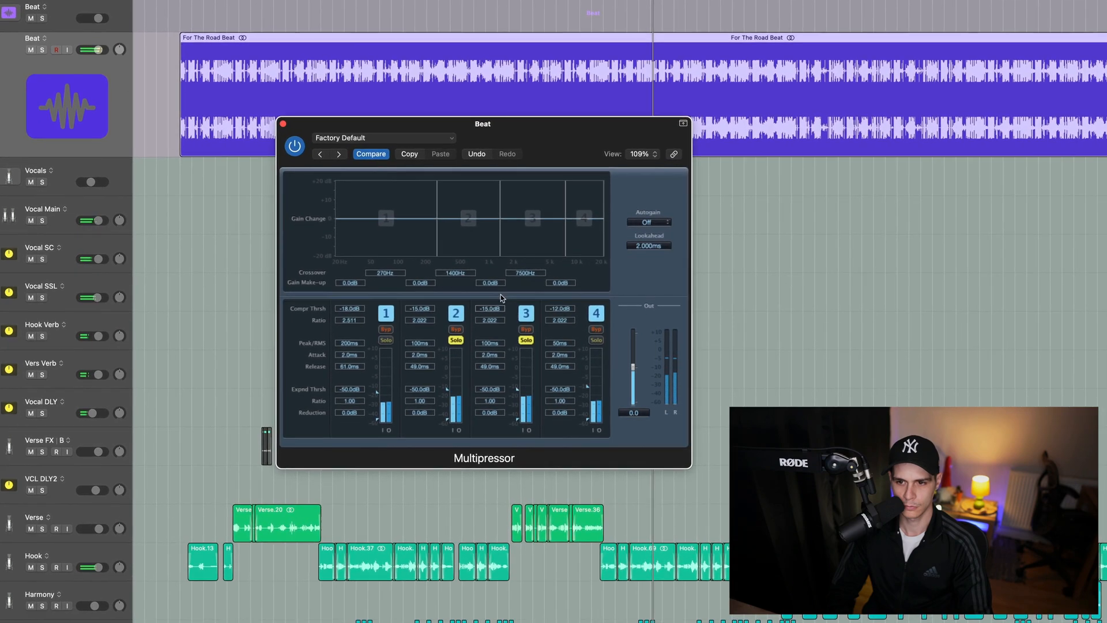
left_click_drag(565, 252, 563, 252)
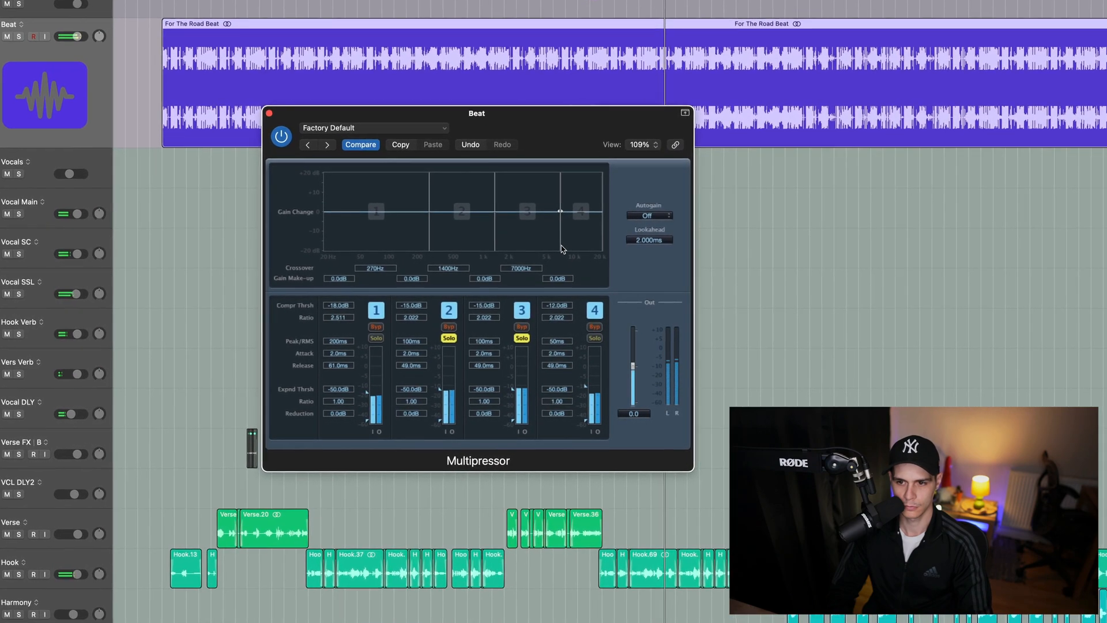
left_click(517, 335)
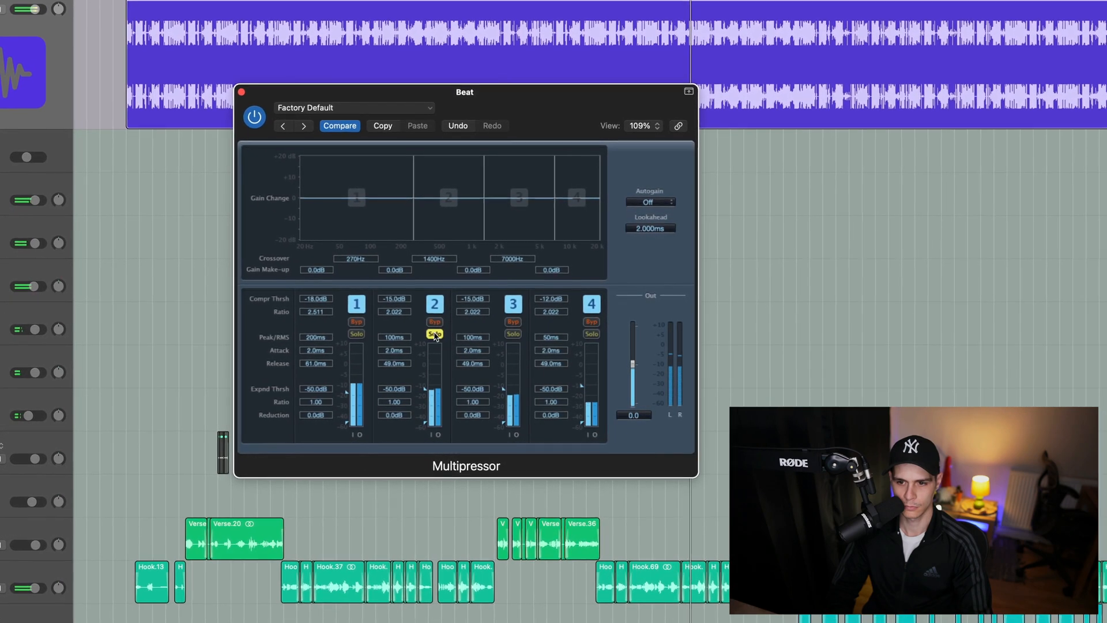
left_click(435, 334)
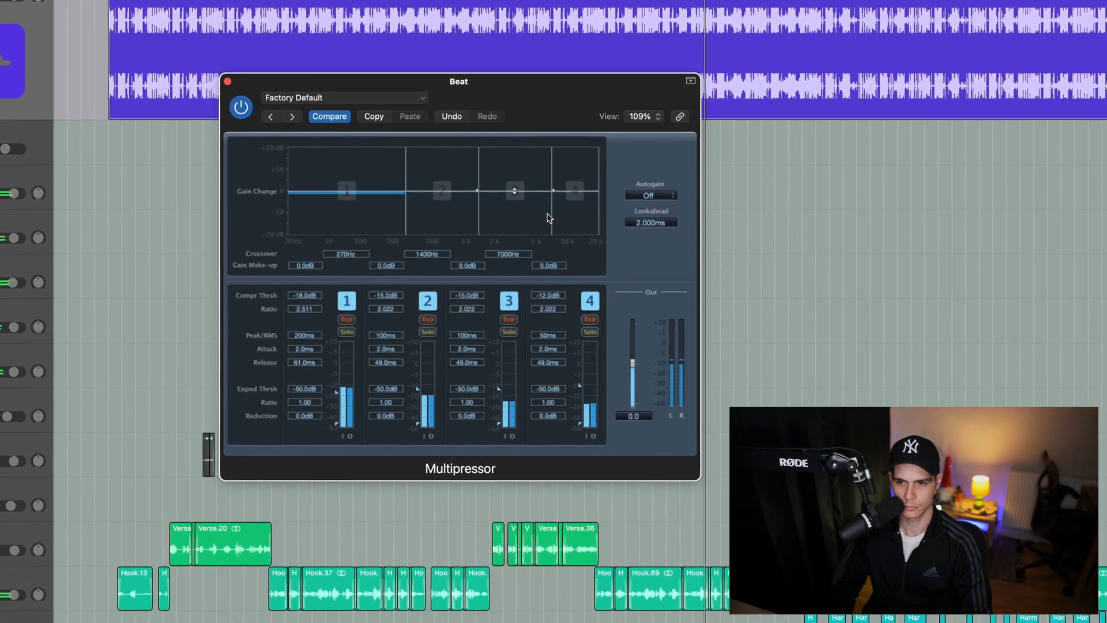
- Set the band 3–4 crossover to 8400 Hz and the band 1–2 crossover to 340 Hz, and bypass bands 1 and 4
left_click_drag(552, 217, 560, 217)
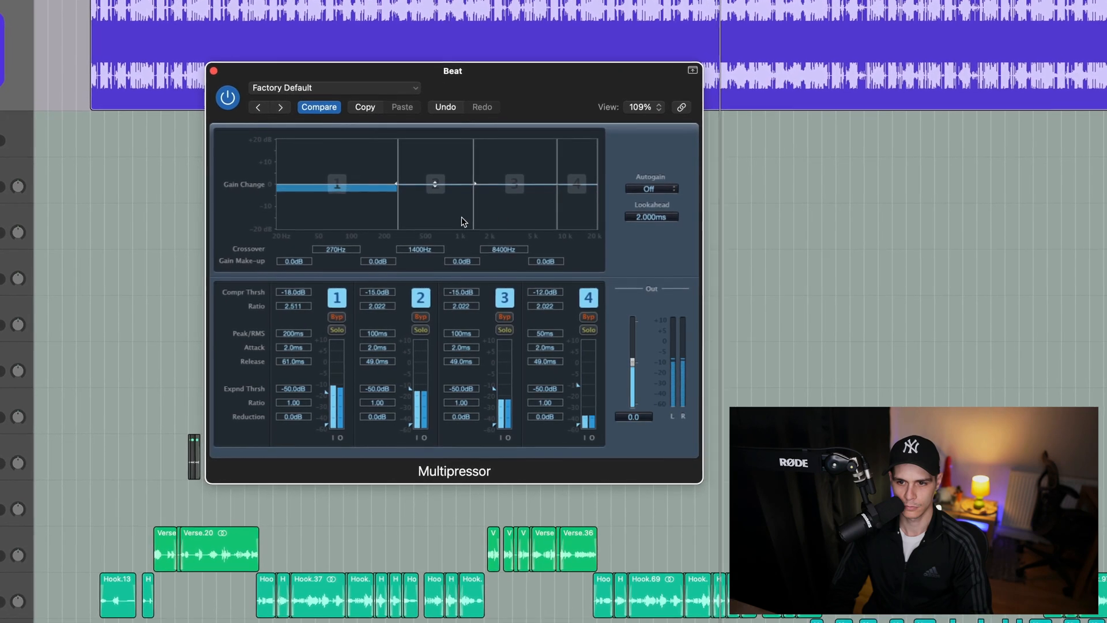
left_click_drag(398, 210, 413, 214)
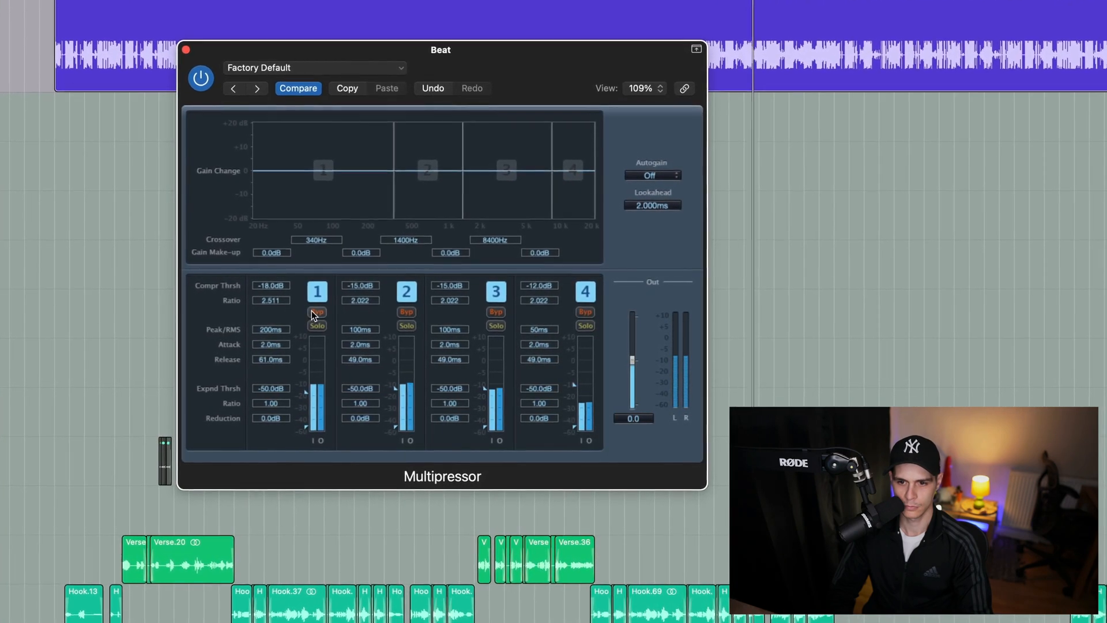
left_click(316, 312)
left_click(585, 311)
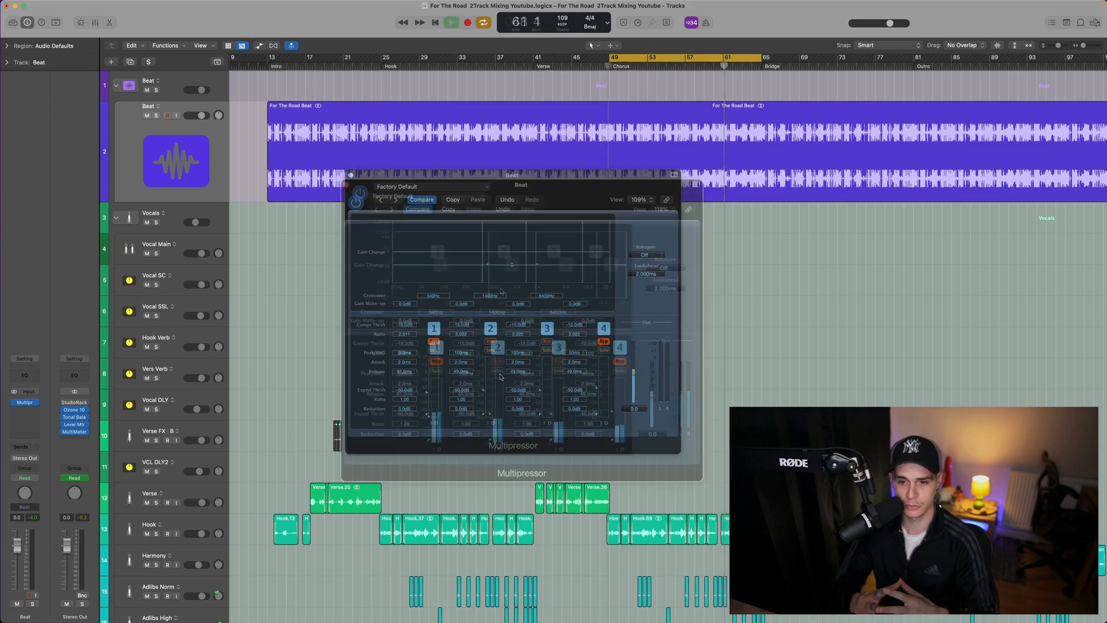
- With band 2 soloed during chorus playback, set its compression threshold to -27.5 dB and attack to 18 ms, and end the solo
key("space")
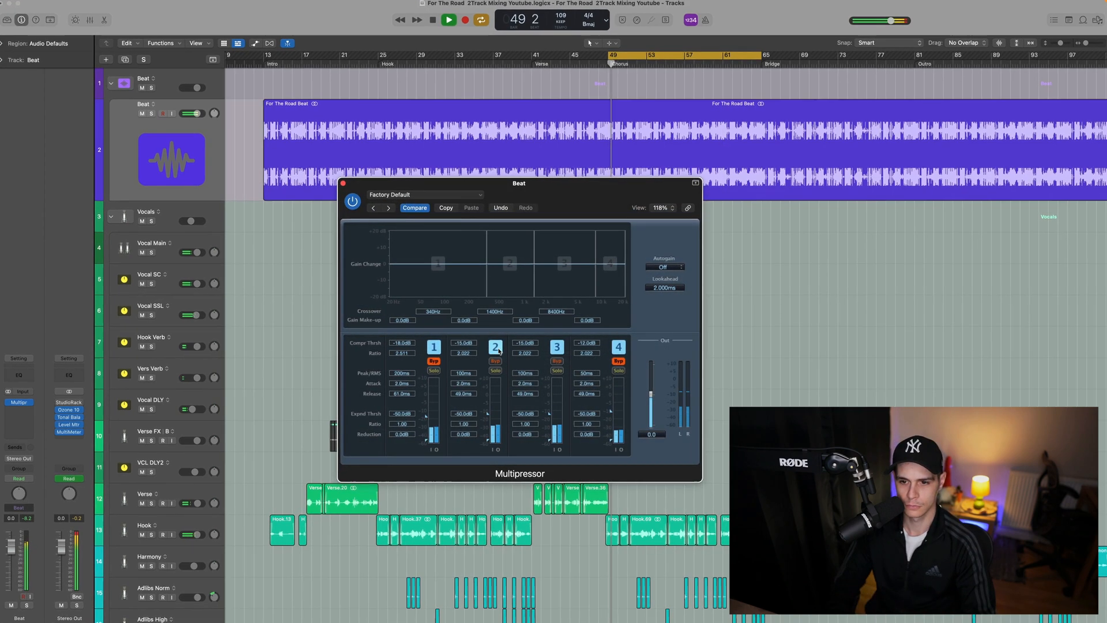
left_click(494, 371)
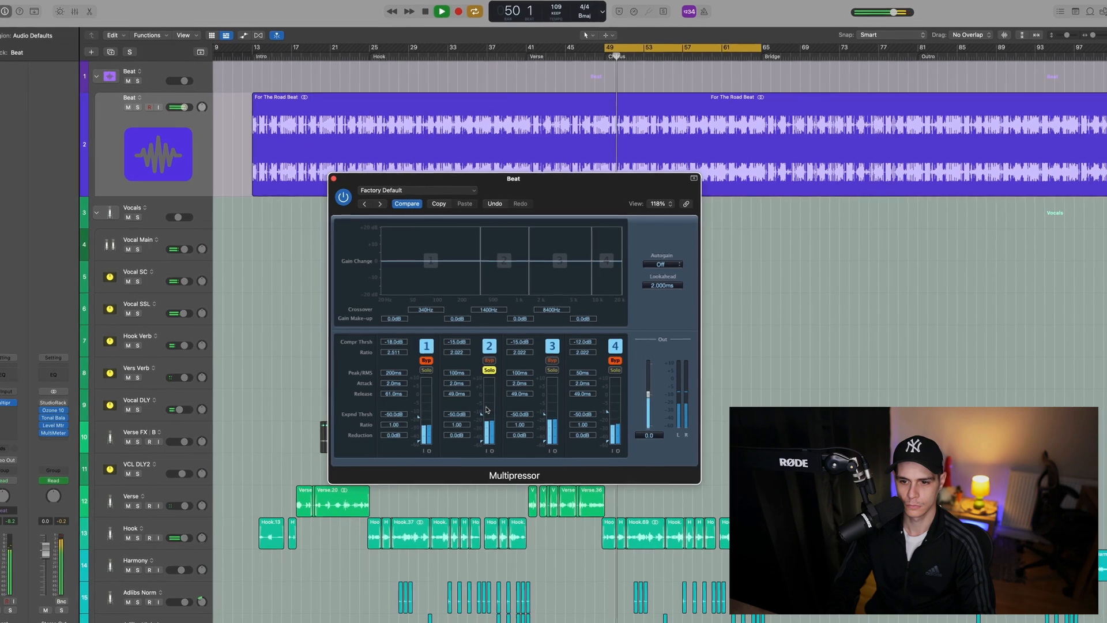
left_click_drag(482, 416, 477, 427)
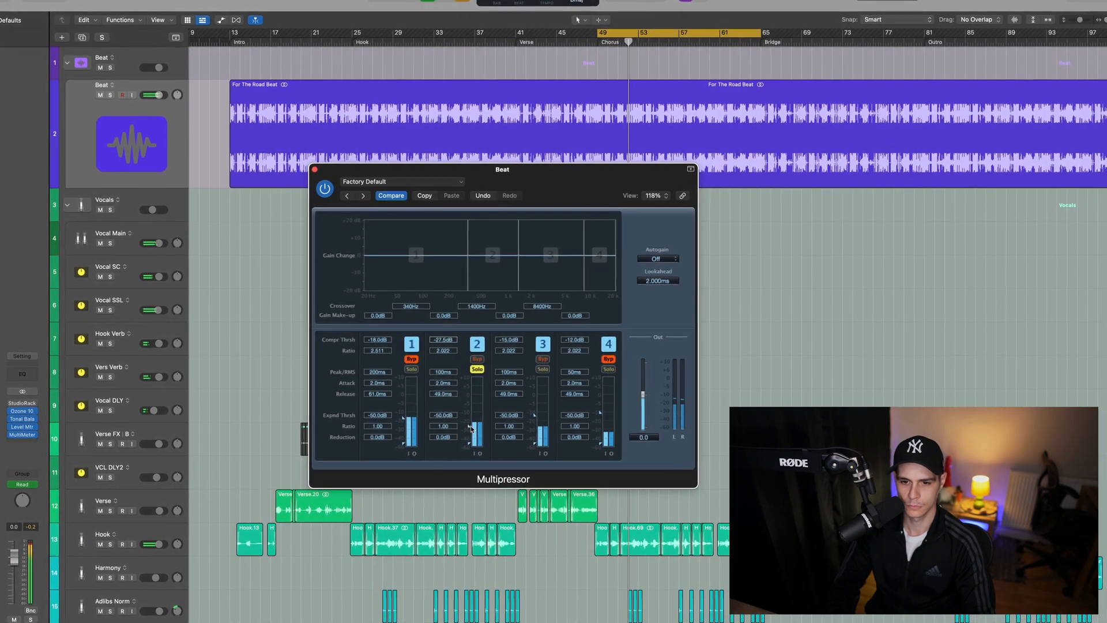
mouse_move(443, 386)
left_mouse_down()
mouse_move(436, 362)
mouse_move(432, 382)
left_mouse_up()
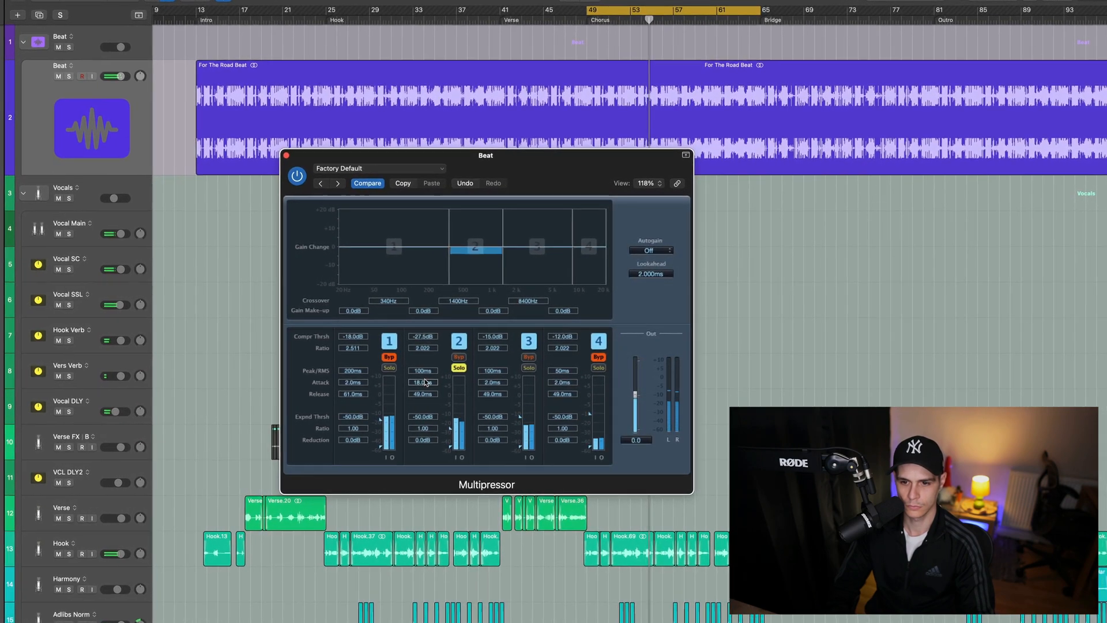
left_click(459, 368)
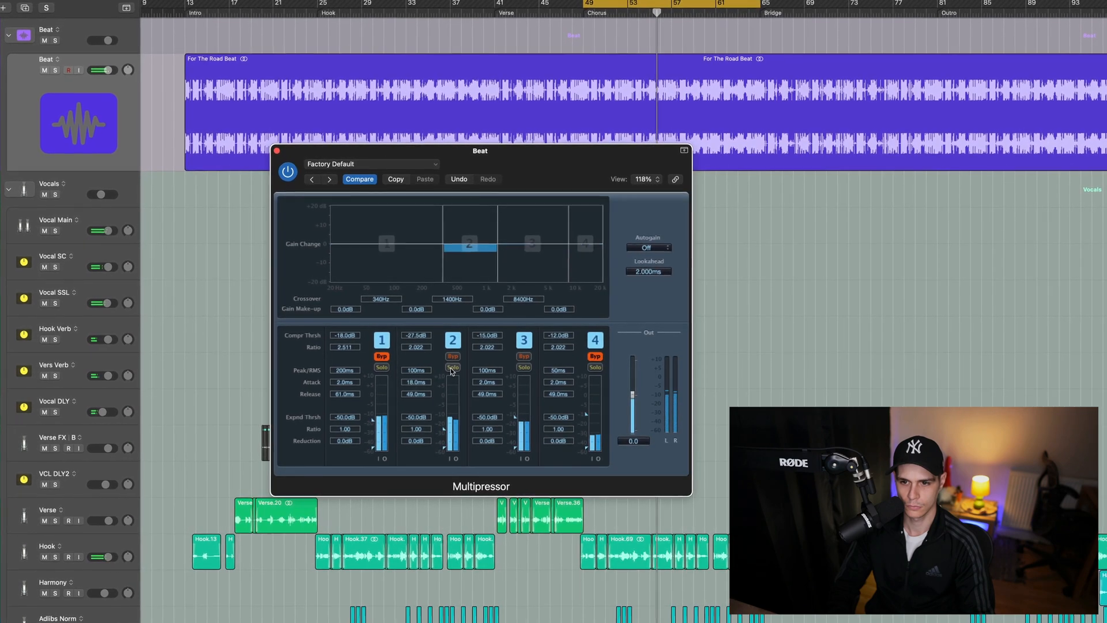
- Solo Multipressor band 3 during playback, set its compression threshold to -30 dB and attack to 10 ms, and end the solo
left_click(524, 368)
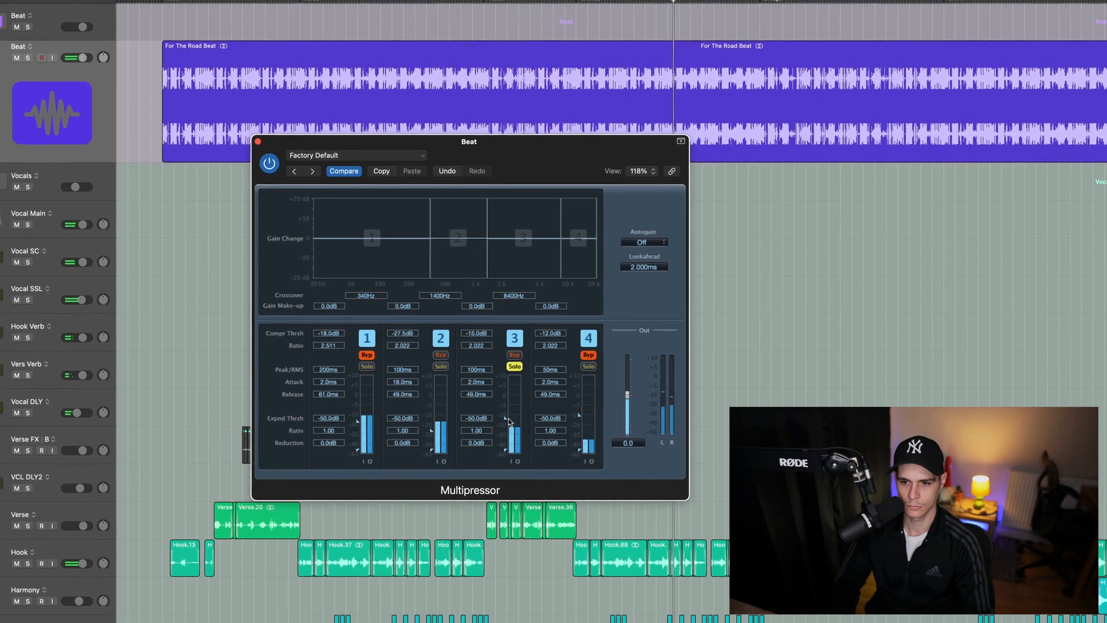
left_click_drag(508, 420, 509, 432)
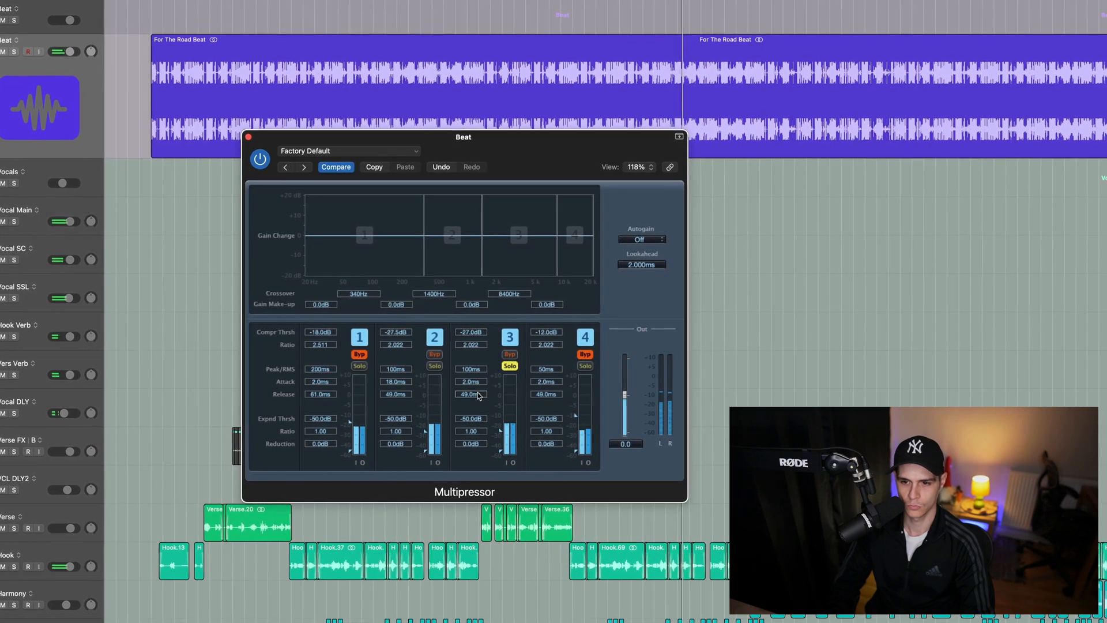
left_click_drag(474, 381, 470, 352)
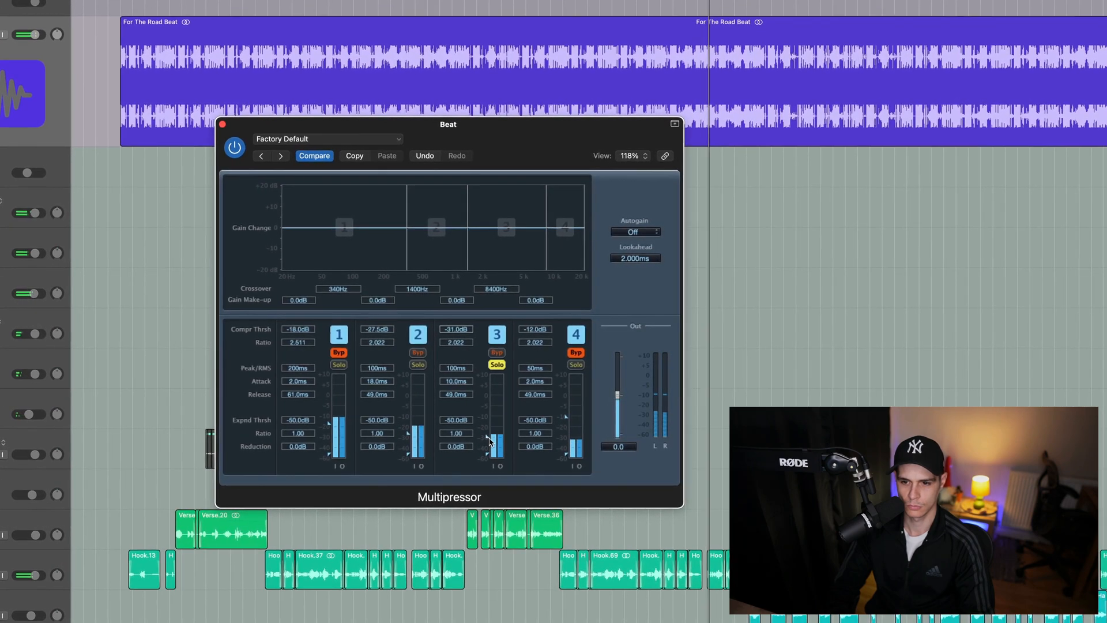
left_click_drag(489, 439, 489, 437)
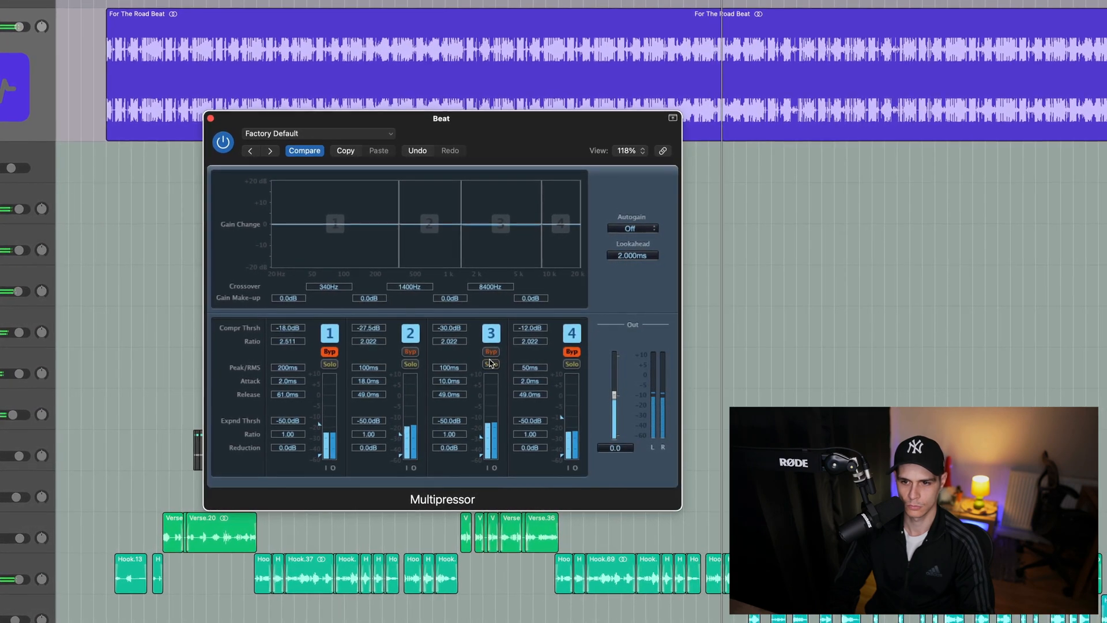
left_click(491, 364)
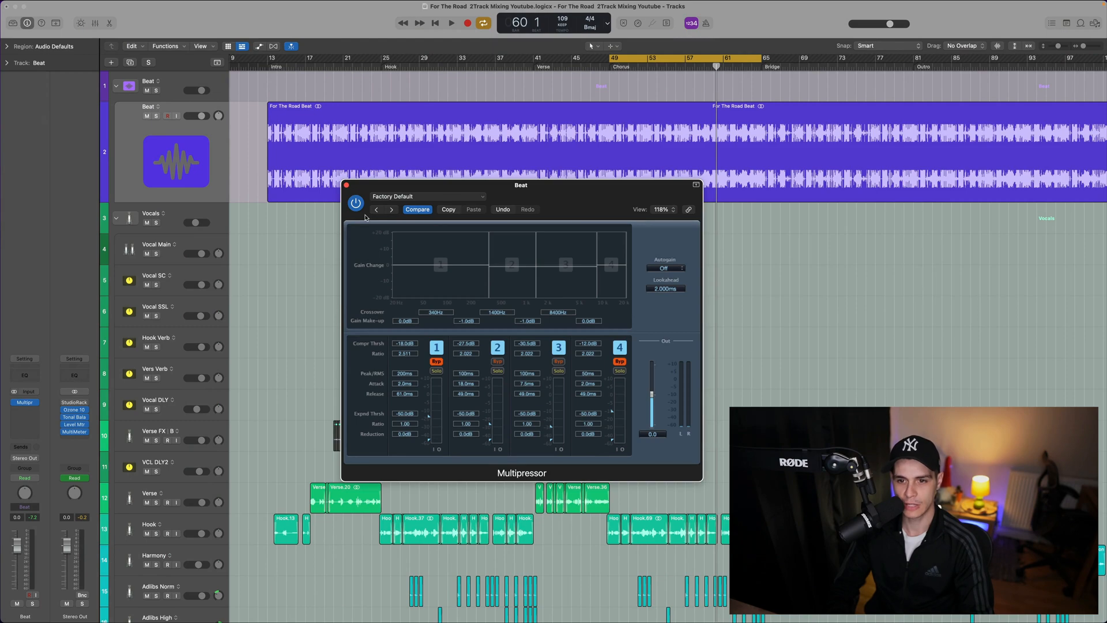
- Play the chorus and toggle the Multipressor's bypass to compare the beat with and without it
key("space")
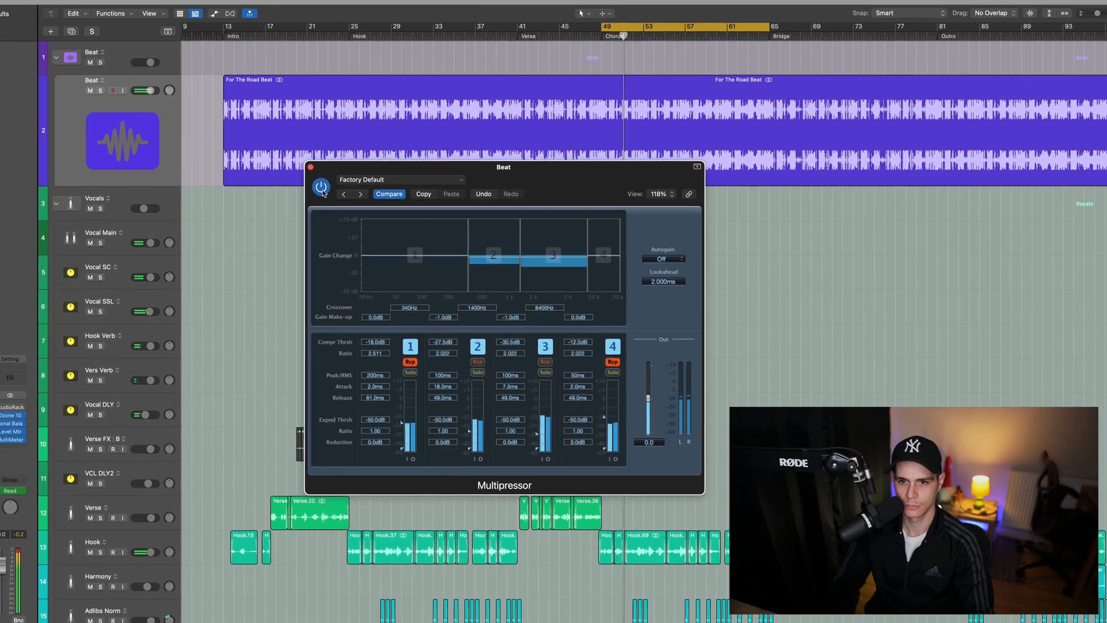
left_click(317, 187)
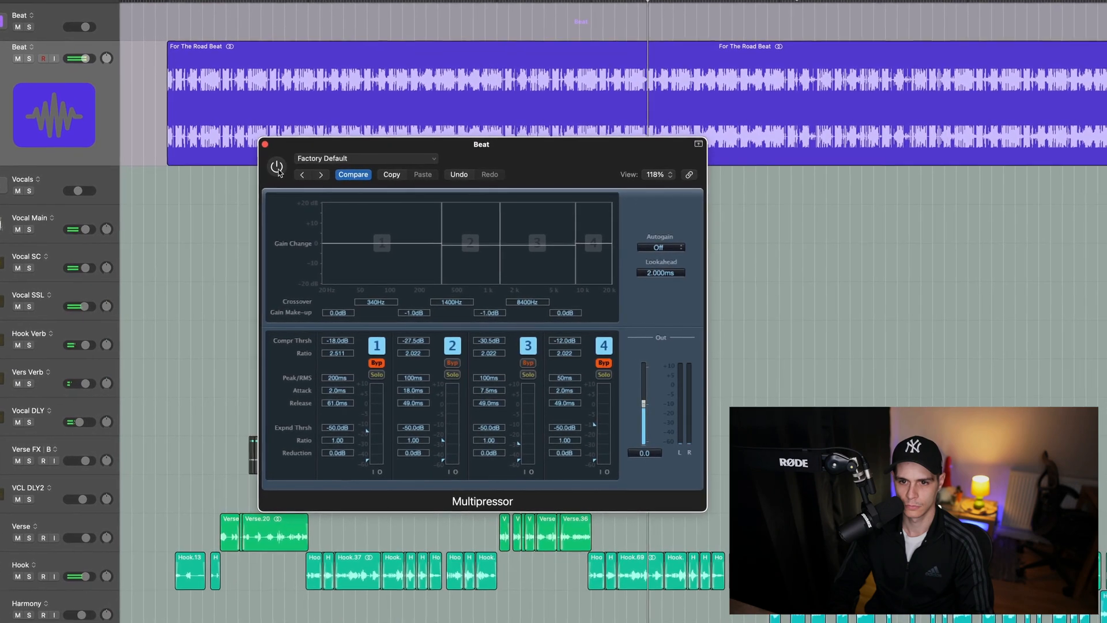
left_click(274, 166)
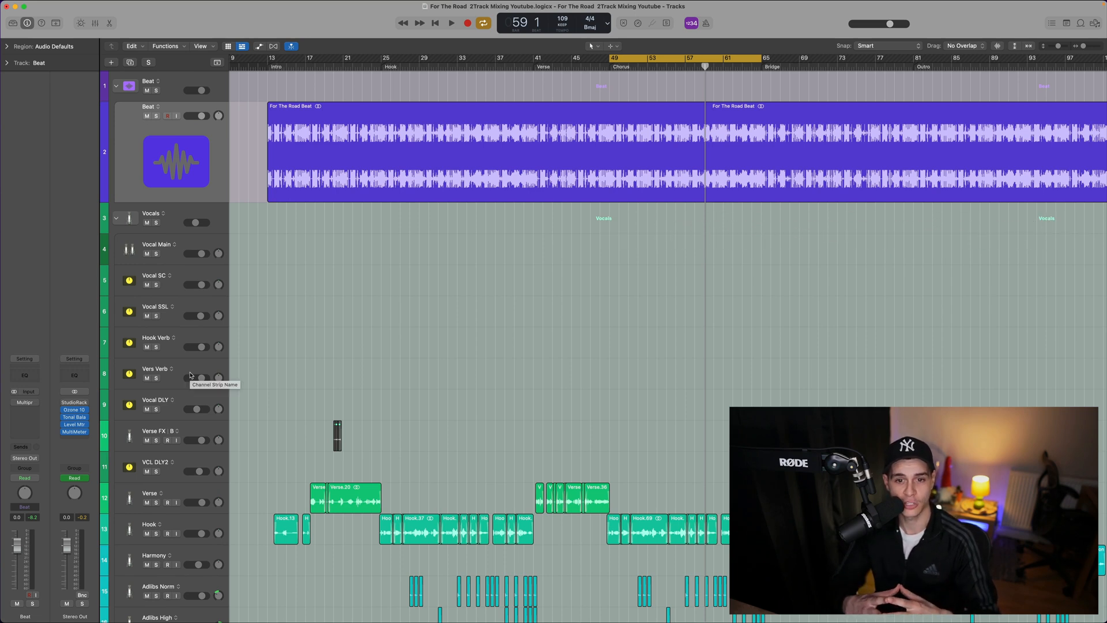
- Send all vocal tracks to Bus 32 (Vocal SC) at 0.0 dB and set the Vocal SC channel's output to No Output
left_click(182, 281)
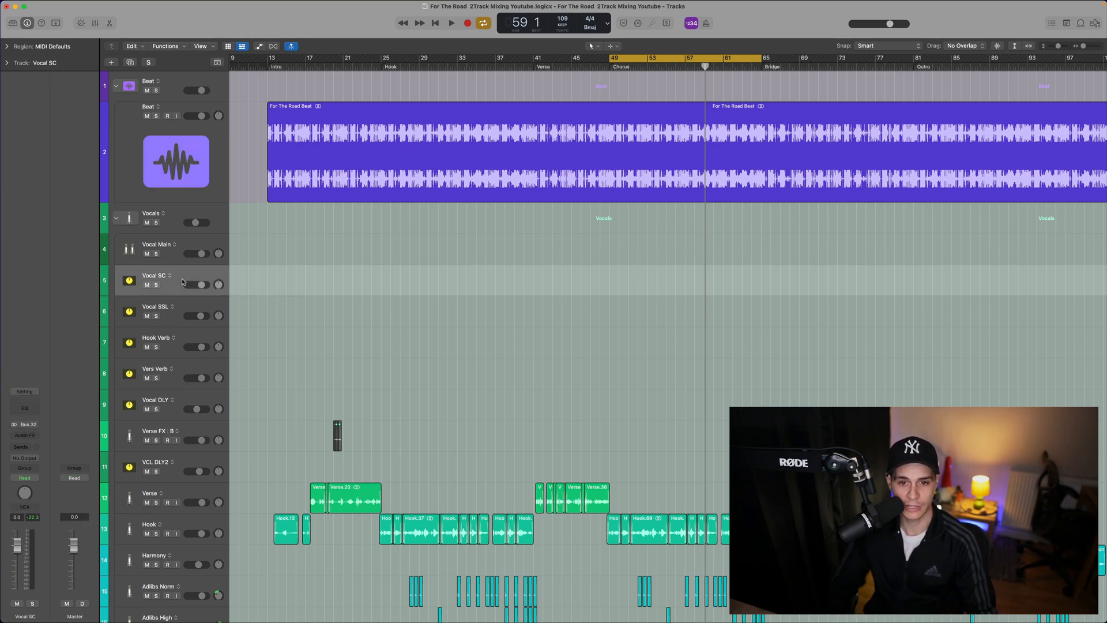
key("x")
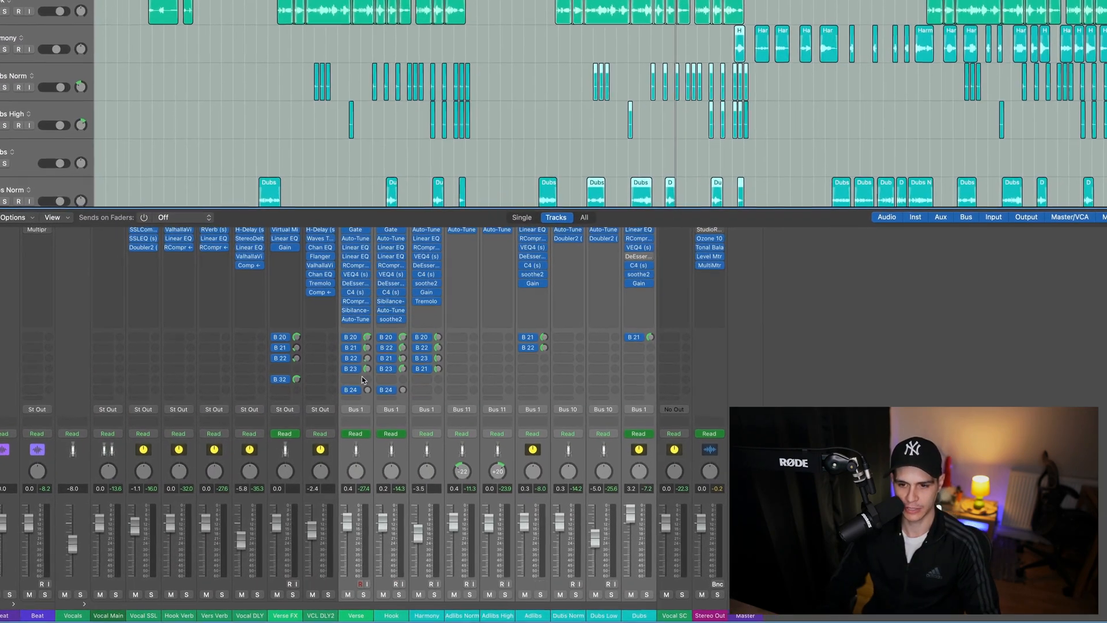
left_click(357, 379)
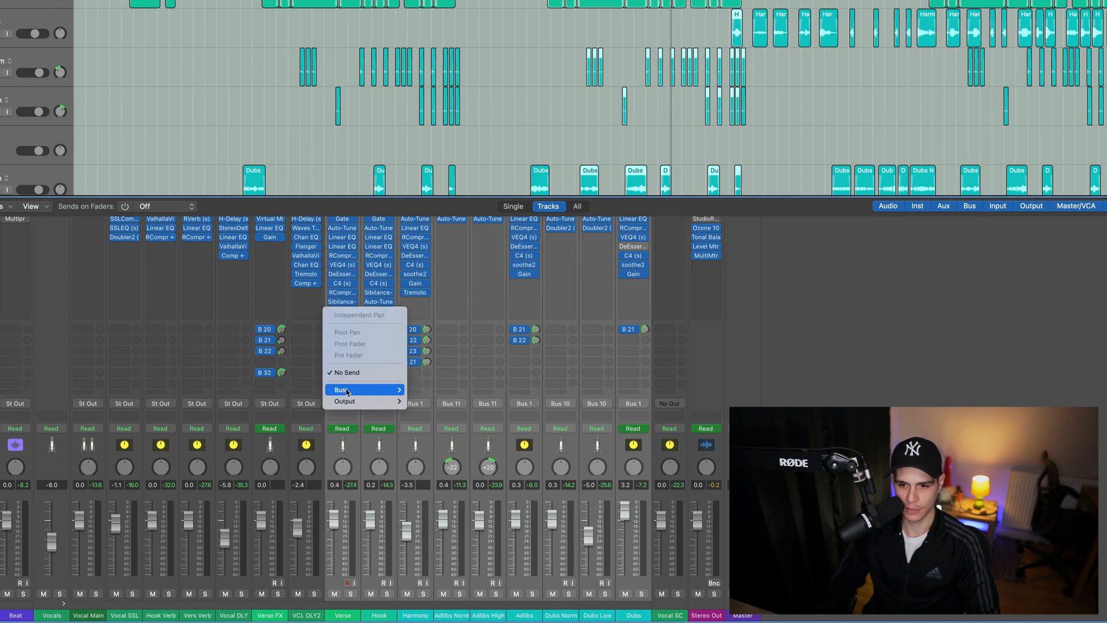
mouse_move(347, 390)
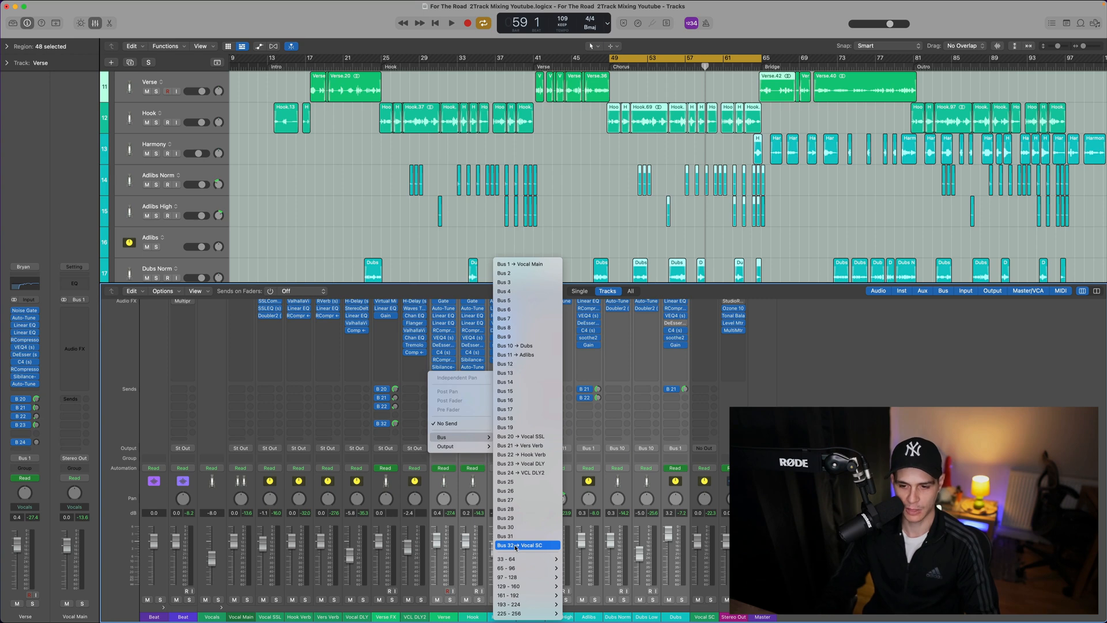
left_click(516, 546)
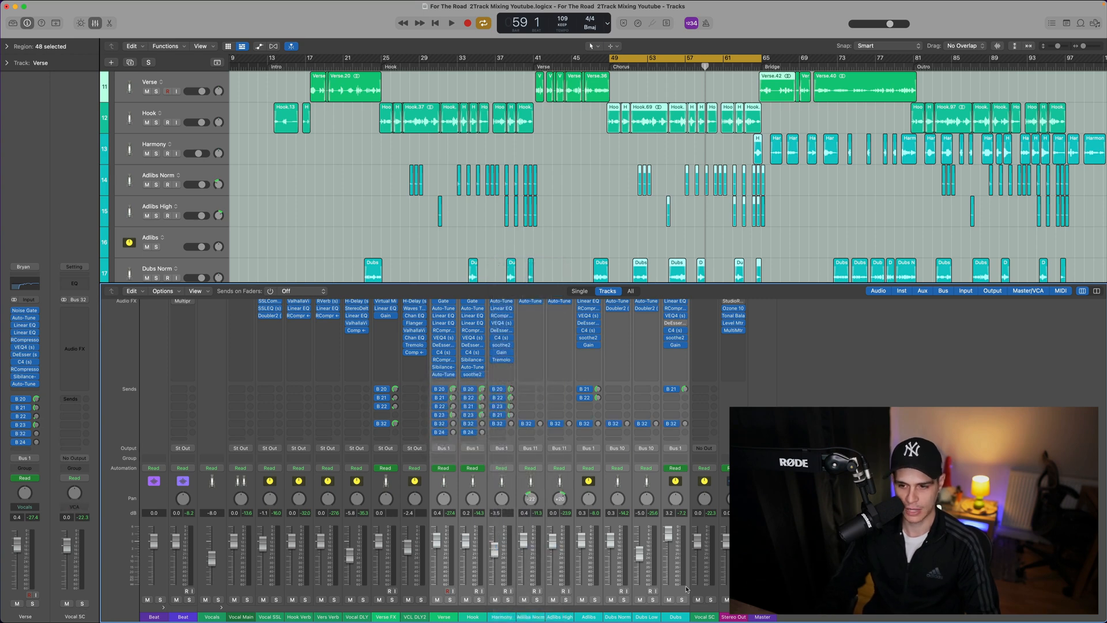
left_click(656, 424, "alt")
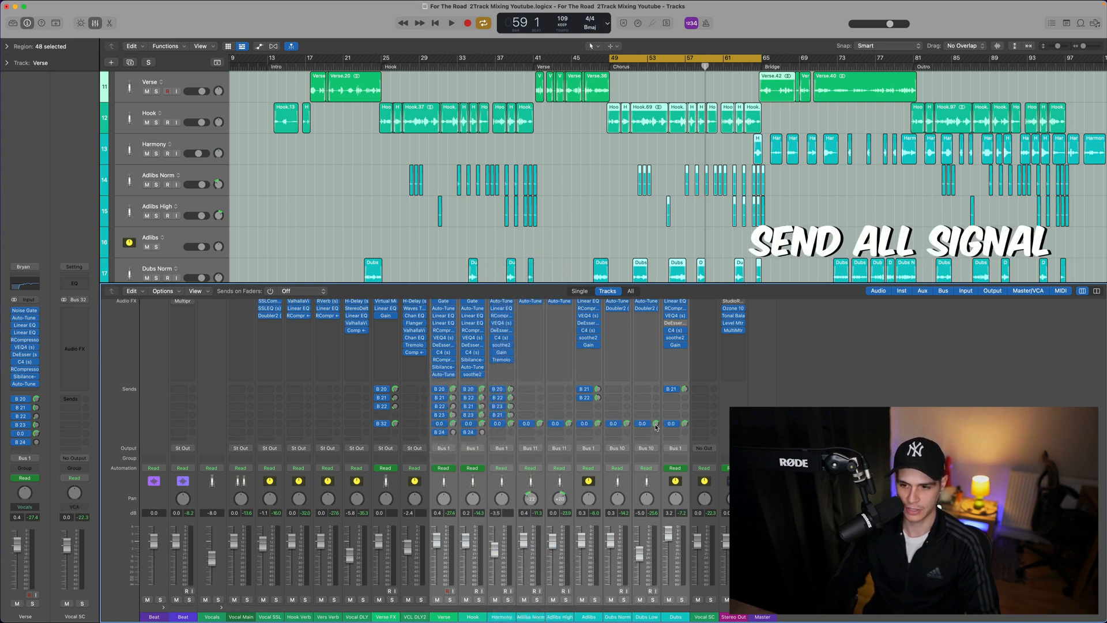
left_click(711, 448)
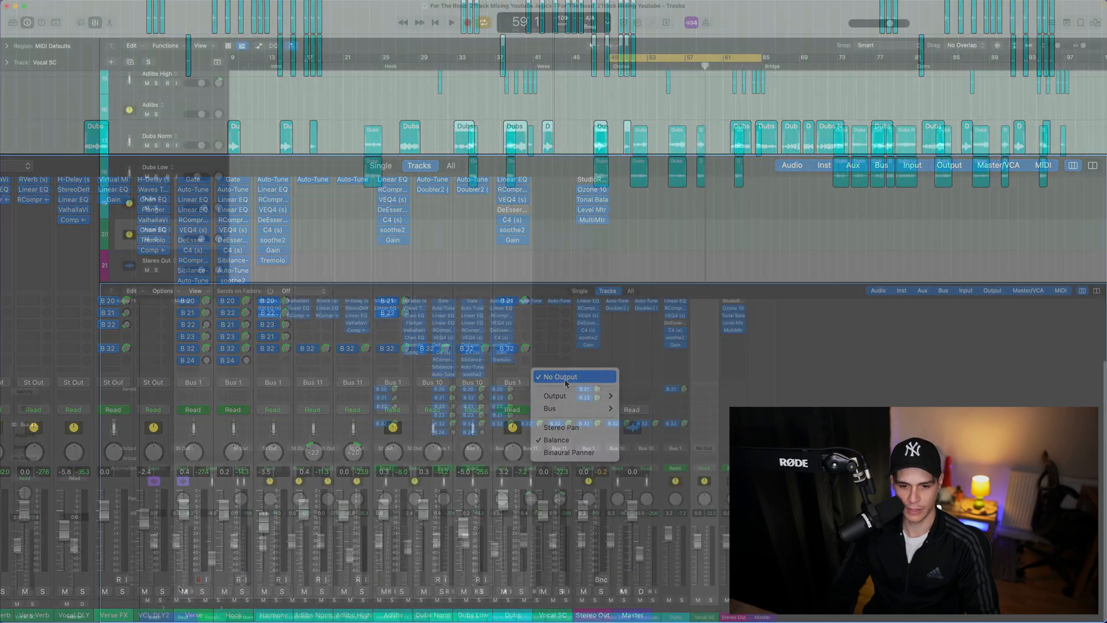
left_click(565, 381)
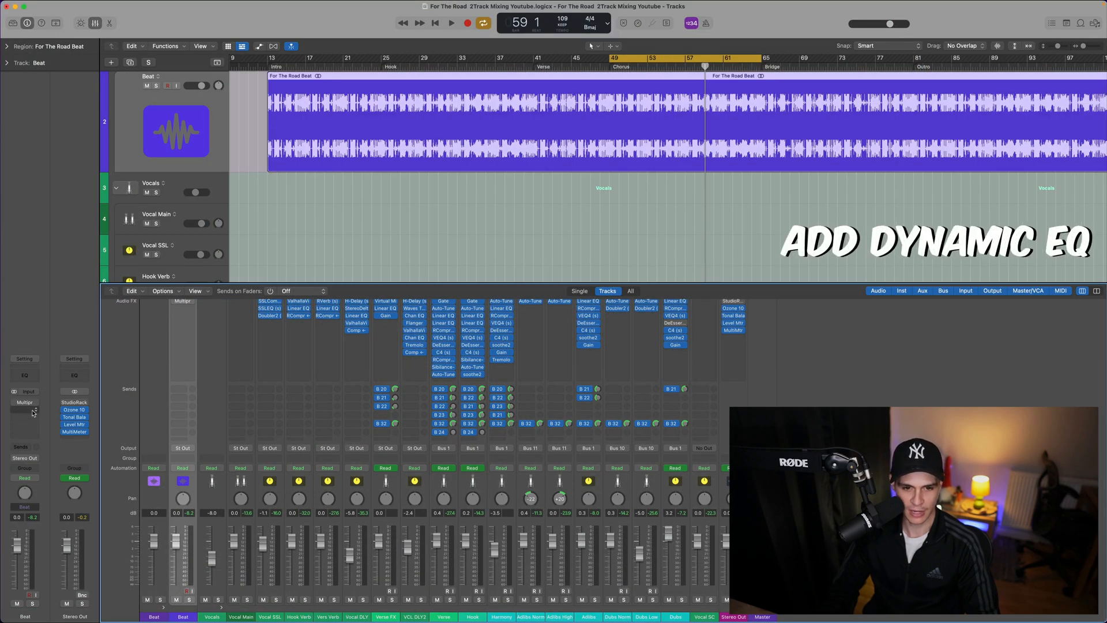
- Insert the F6-RTA dynamic EQ on the Beat track and set its side chain to Bus 32
left_click(35, 412)
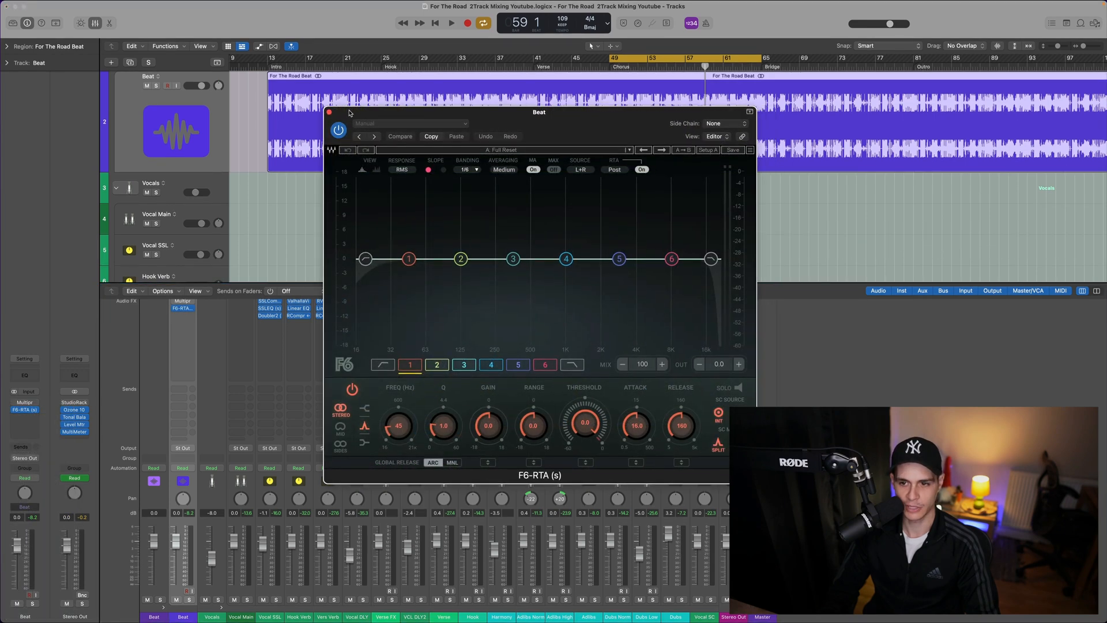
left_click_drag(349, 113, 368, 114)
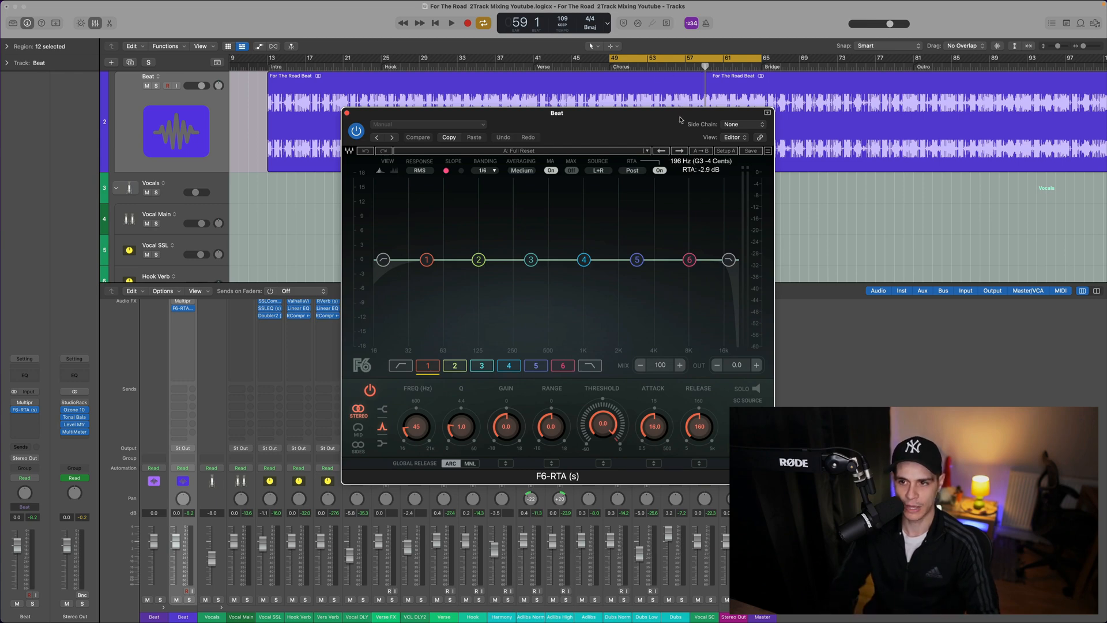
key("x")
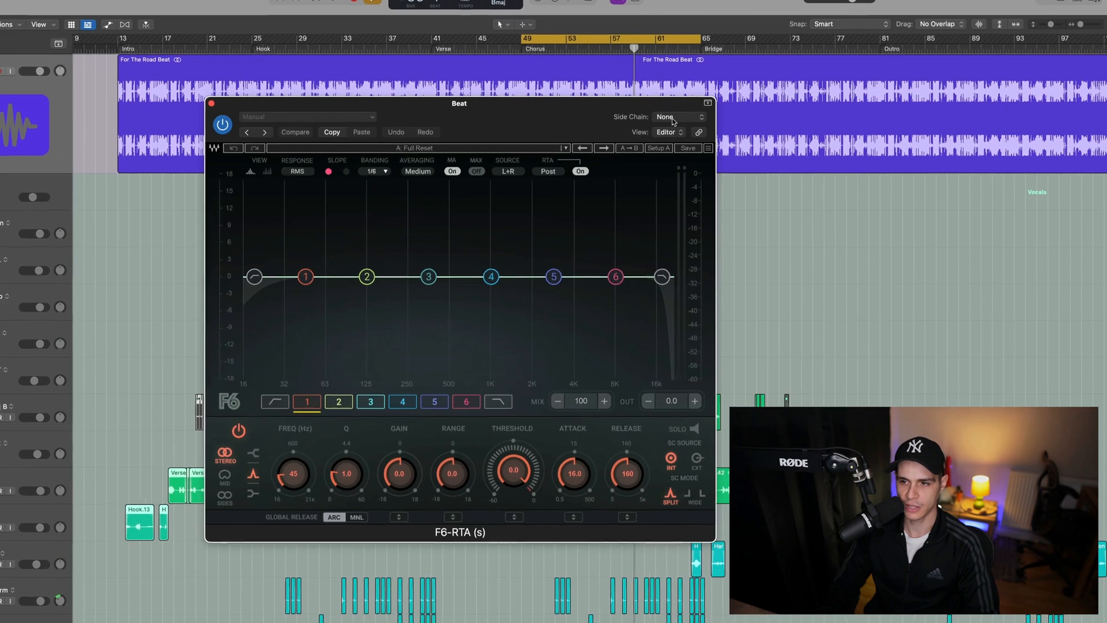
left_click(673, 117)
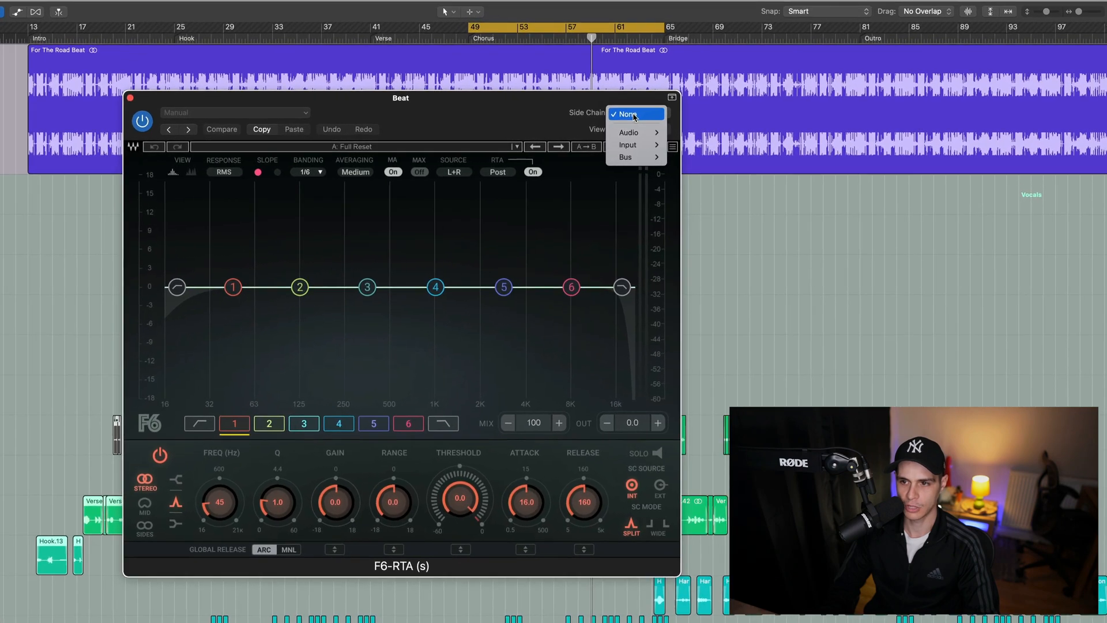
mouse_move(604, 158)
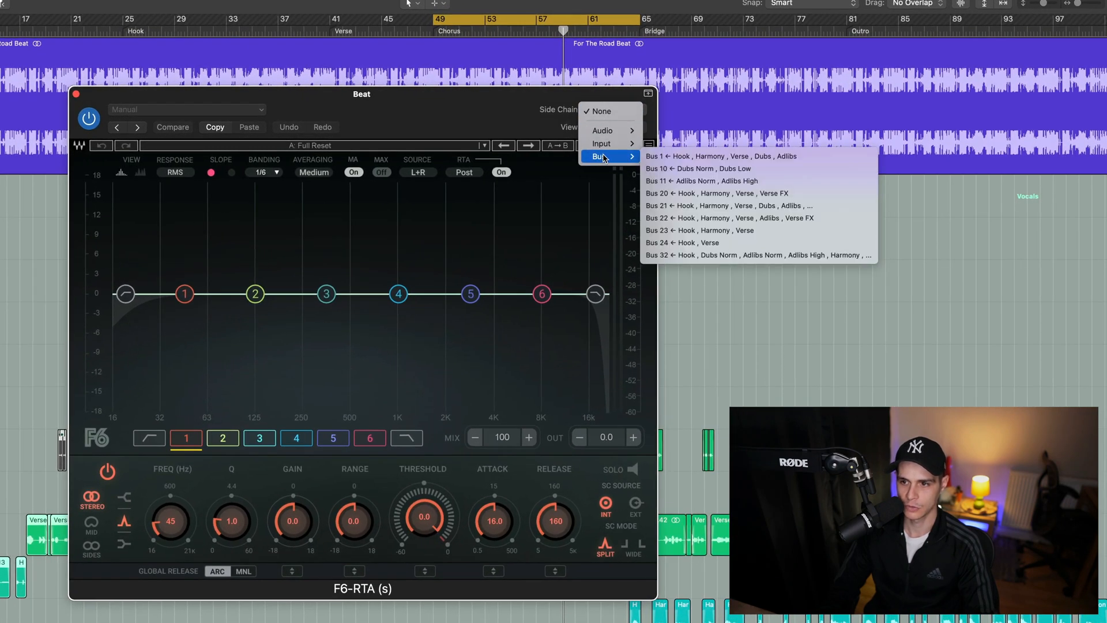
left_click(659, 256)
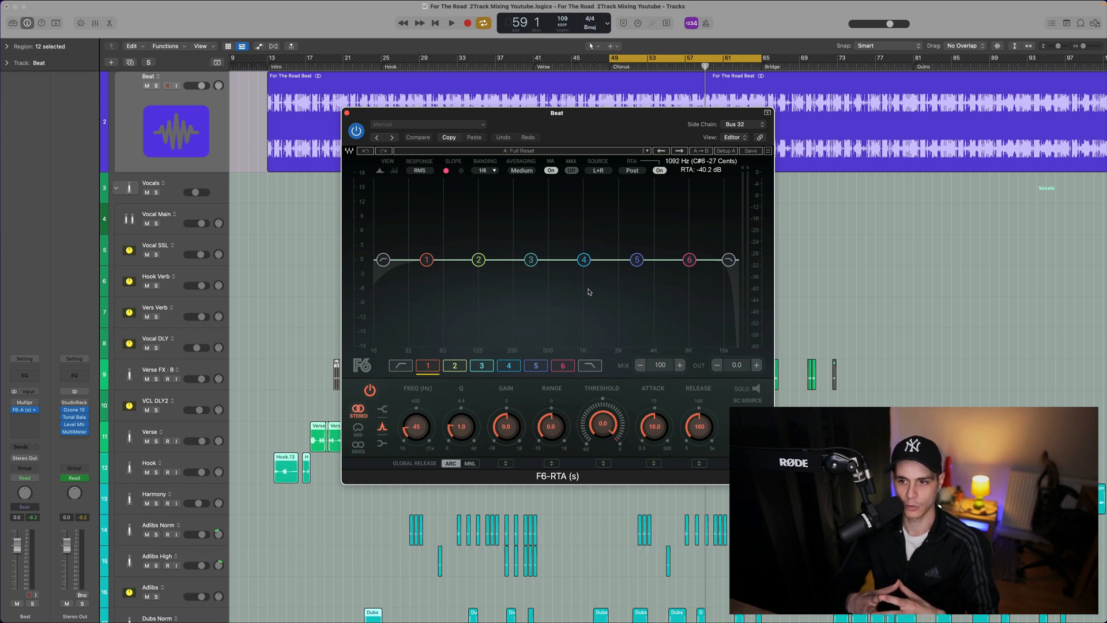
- Set the sidechain source of F6 bands 3, 4, 5 and 6 to external
left_click(584, 260)
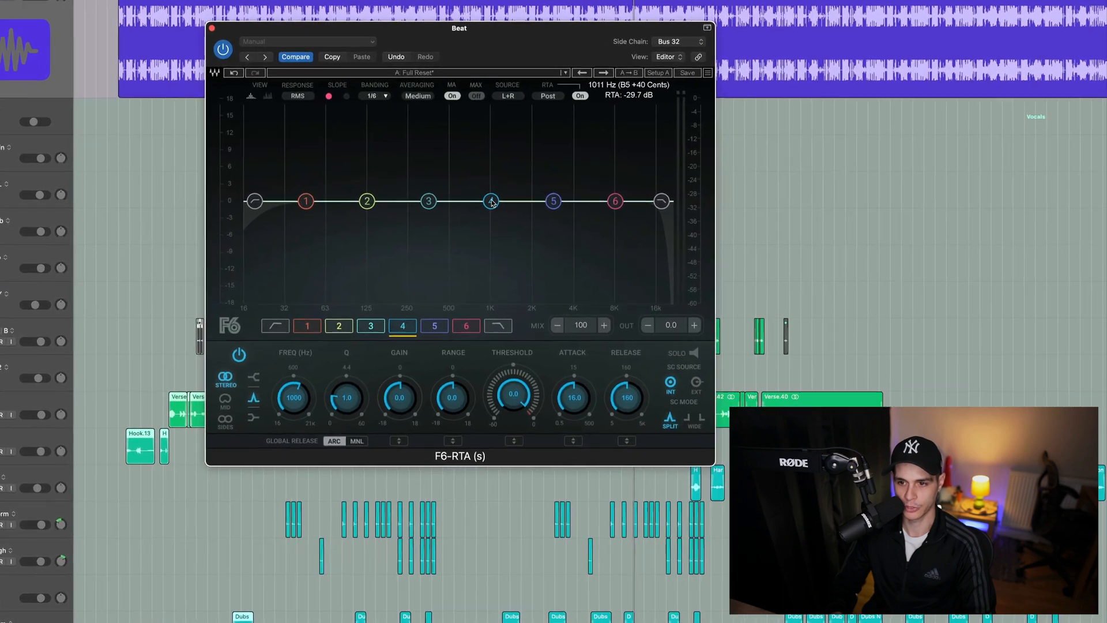
left_click(634, 352)
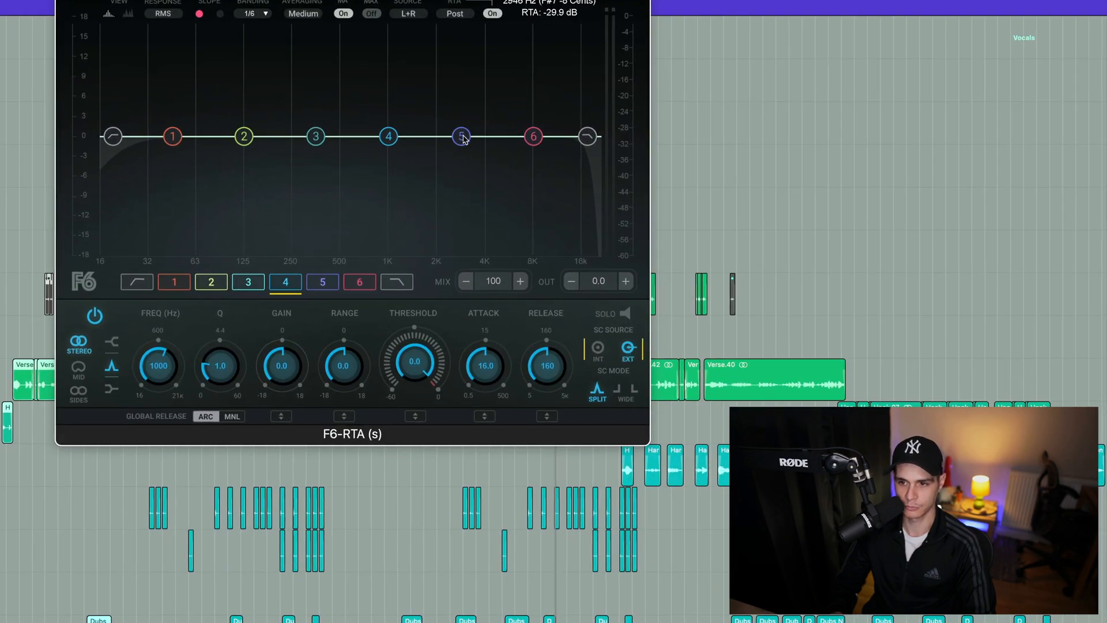
left_click(462, 137)
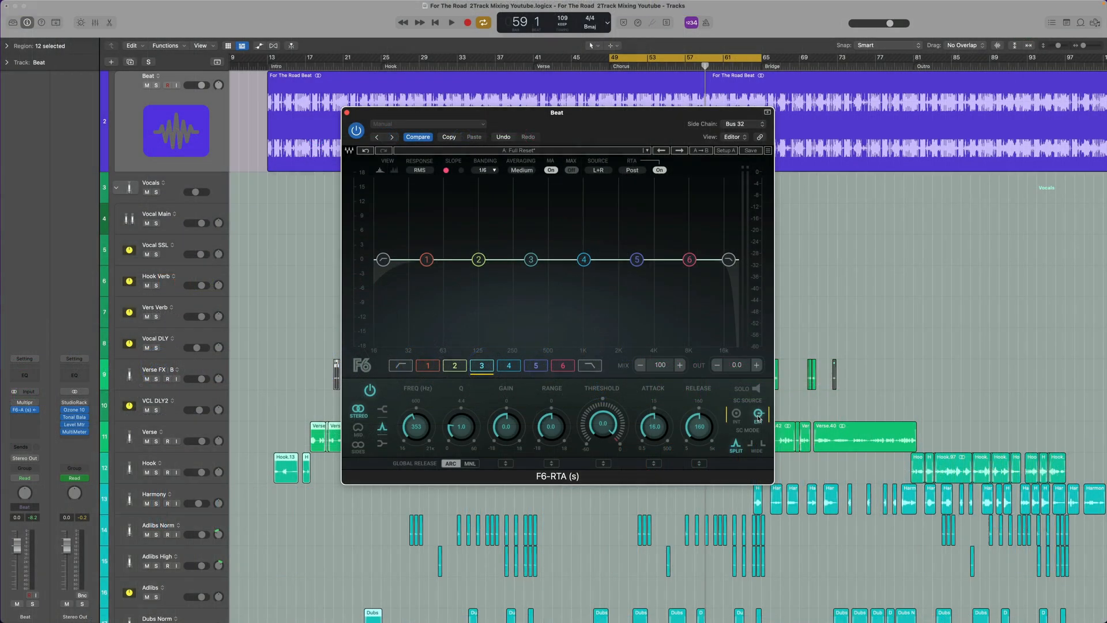
left_click(689, 259)
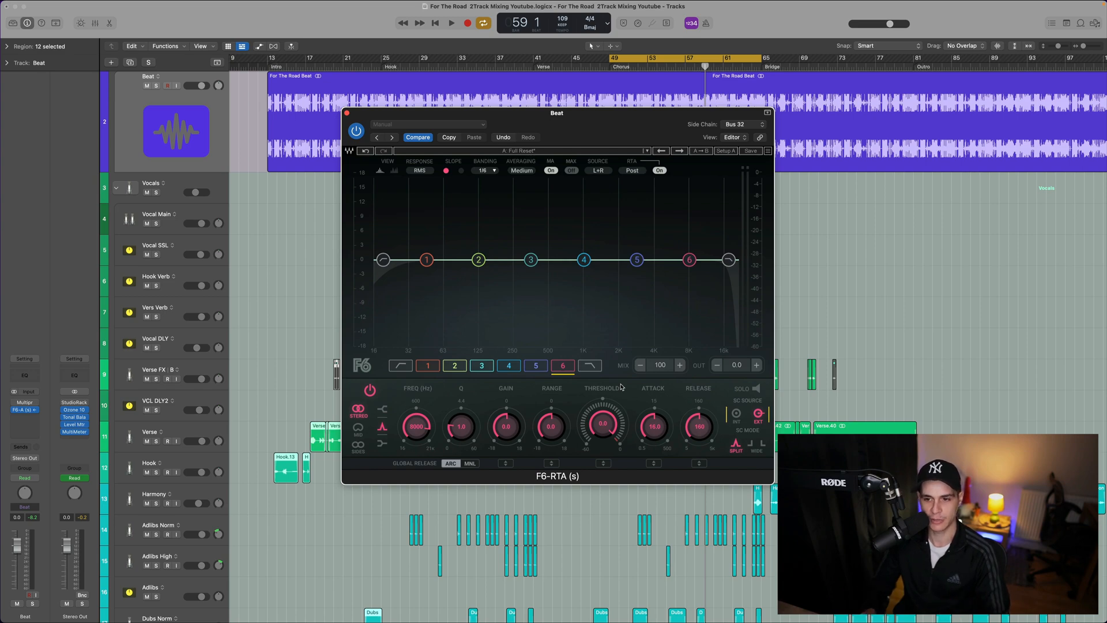
- During chorus playback, set F6 band 4's range to -10.9 dB, threshold to -33.6 dB and attack to 2.8 ms
key("space")
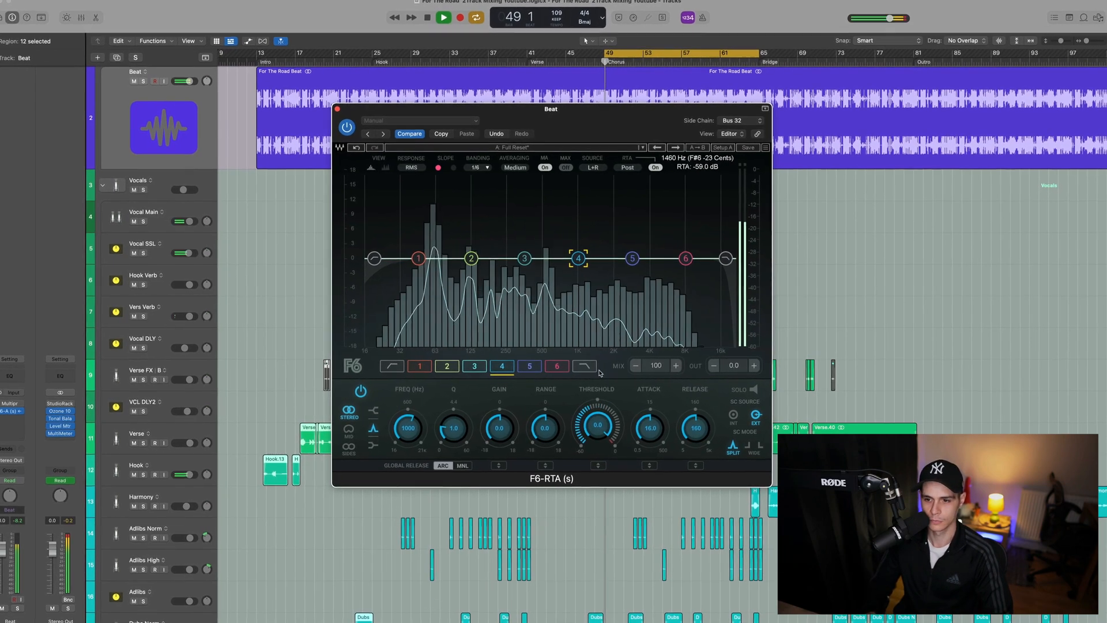
left_click_drag(601, 412, 525, 457)
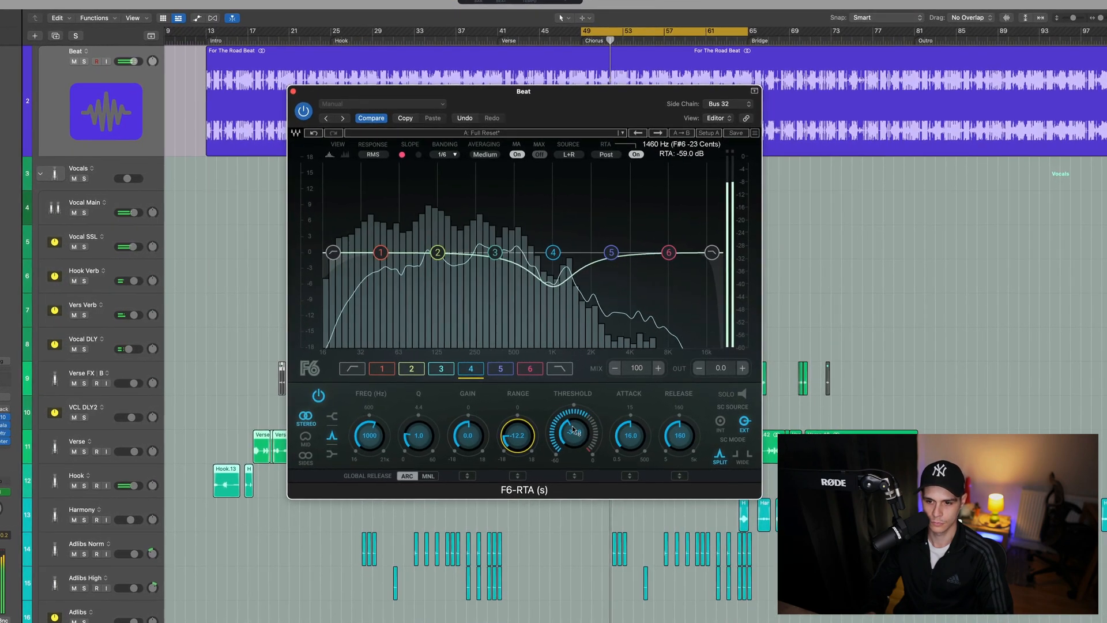
left_click_drag(580, 431, 609, 479)
left_click_drag(548, 441, 543, 460)
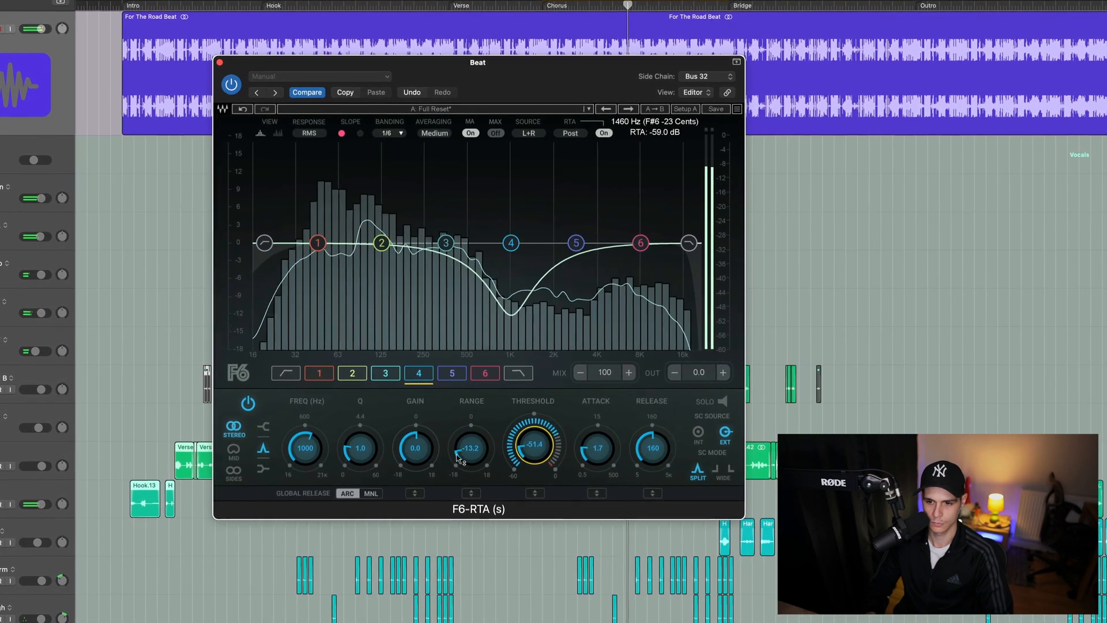
left_click_drag(478, 447, 521, 410)
left_click_drag(513, 452, 512, 450)
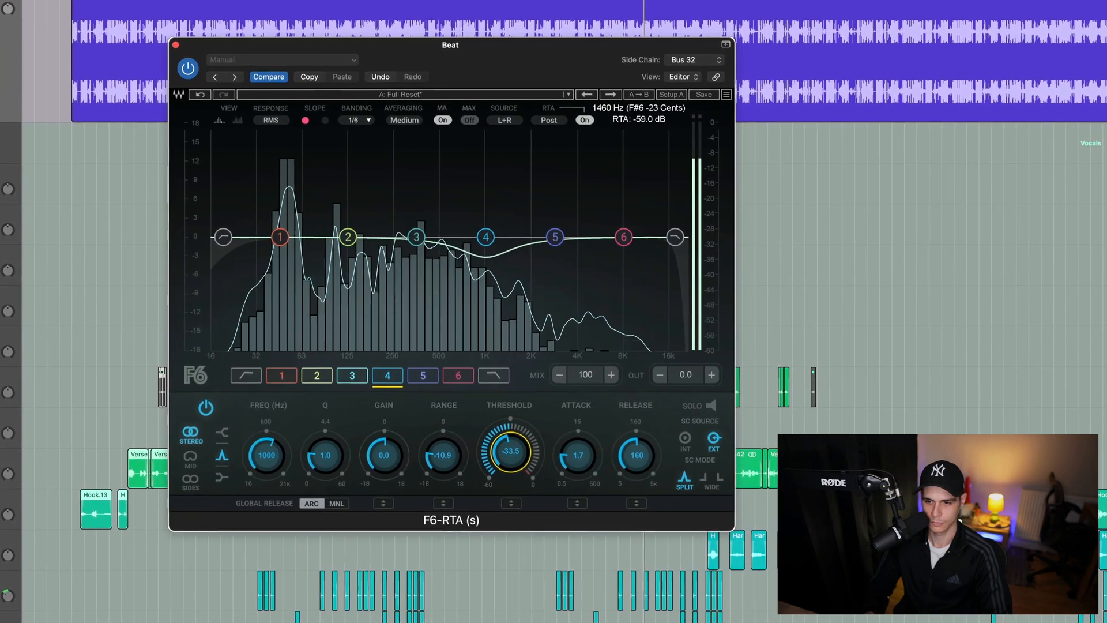
left_click(579, 455)
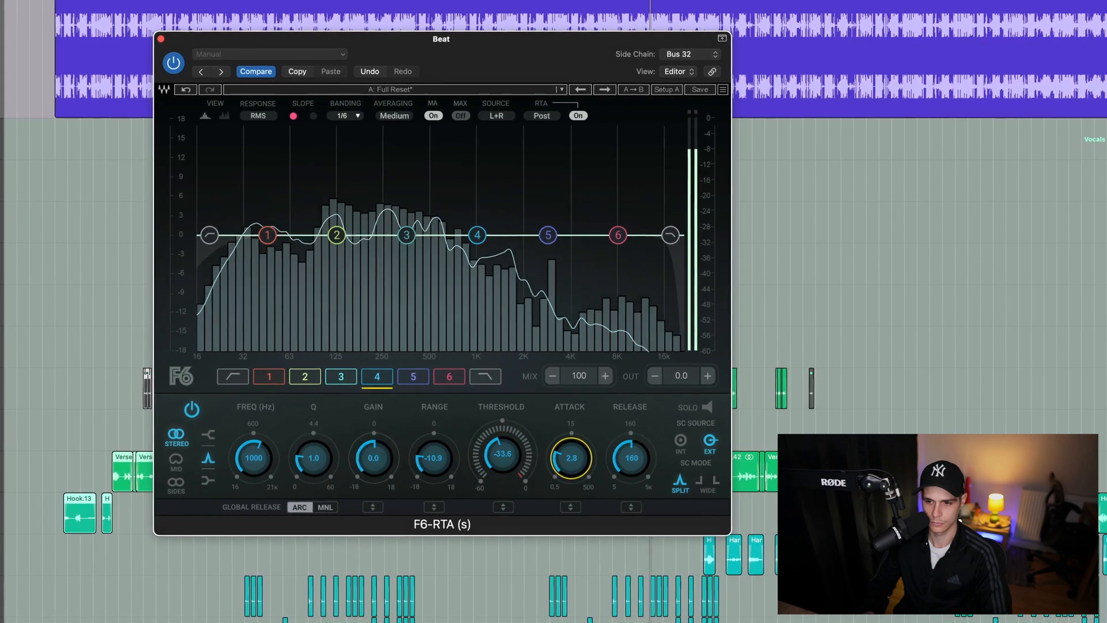
- Set band 5 to 3237 Hz, range -9.4, threshold -37.3 and attack 7.4 ms, and band 6 to range -11.5, threshold -33.9 and a faster attack
left_click(549, 235)
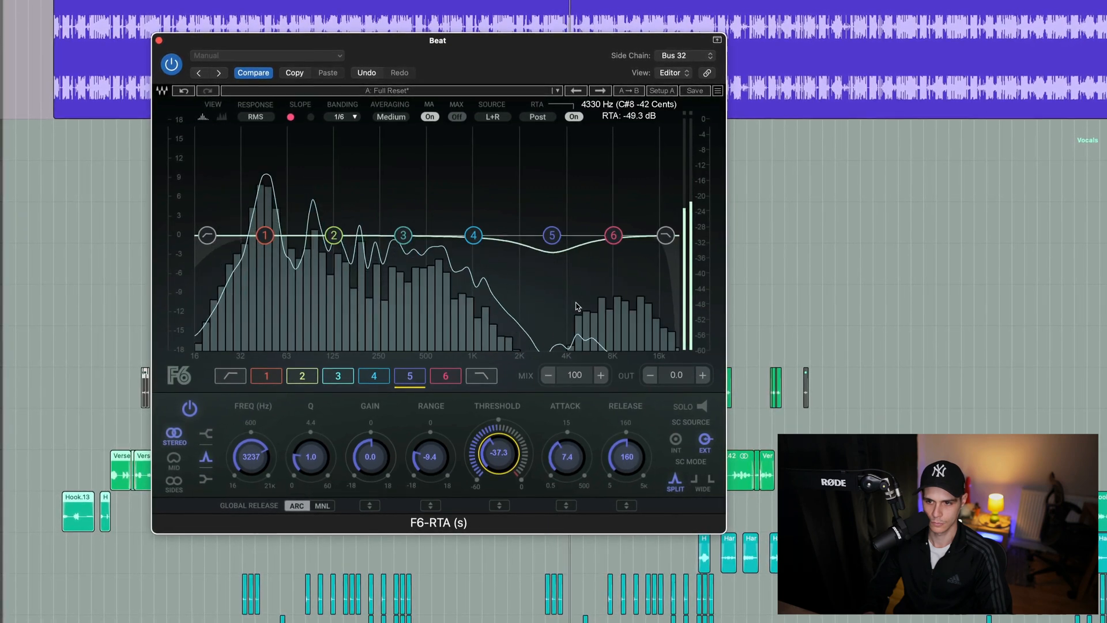
left_click(613, 235)
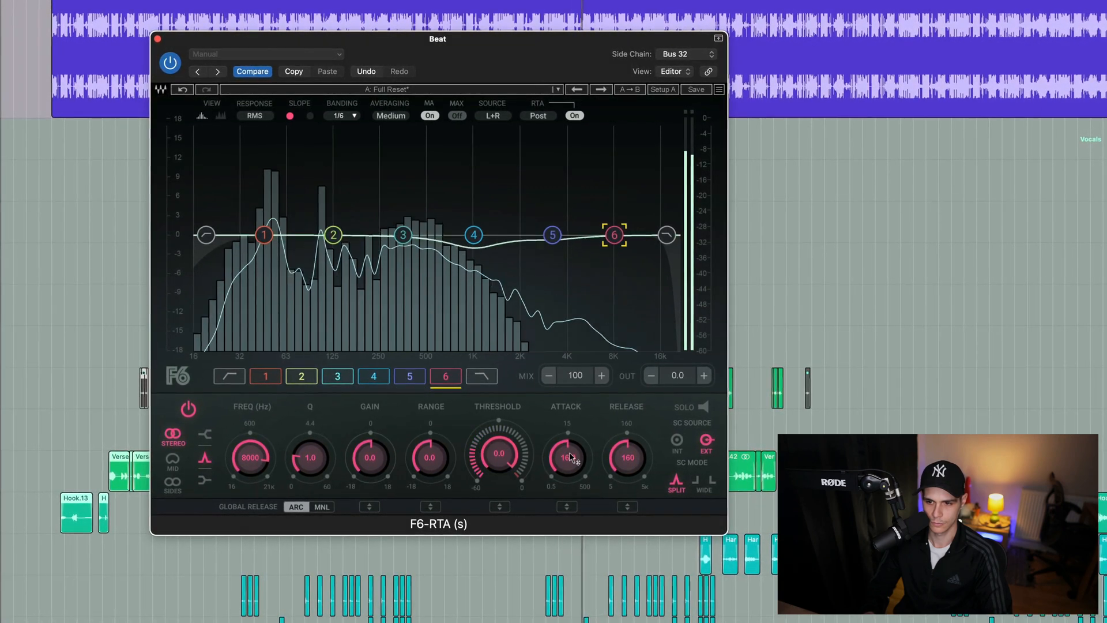
left_click_drag(430, 459, 430, 497)
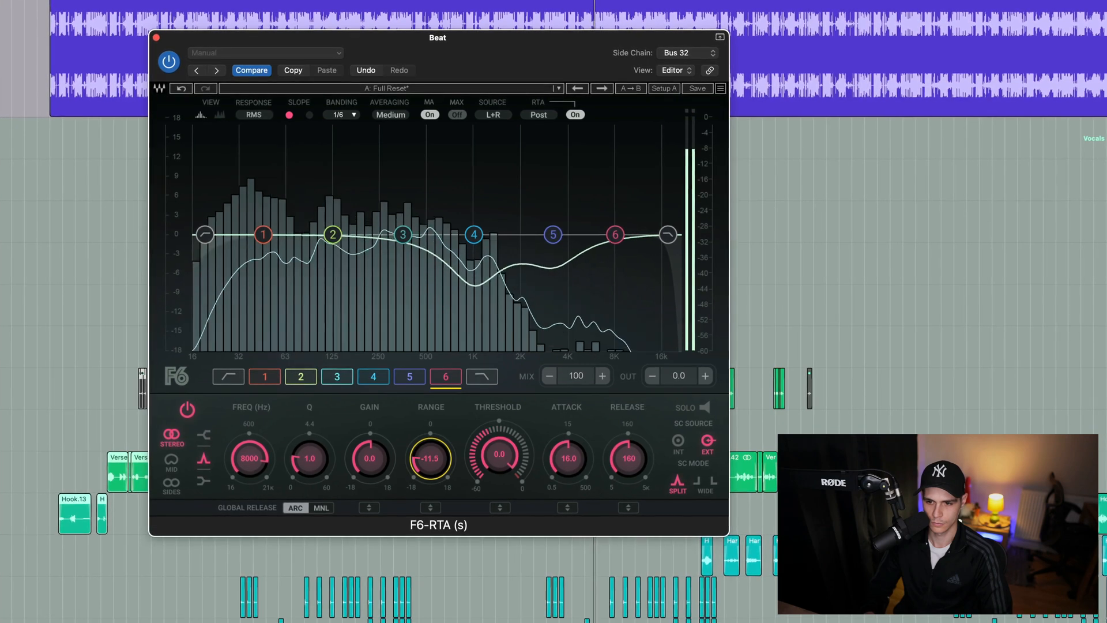
left_click_drag(500, 455, 499, 518)
left_click_drag(569, 459, 569, 465)
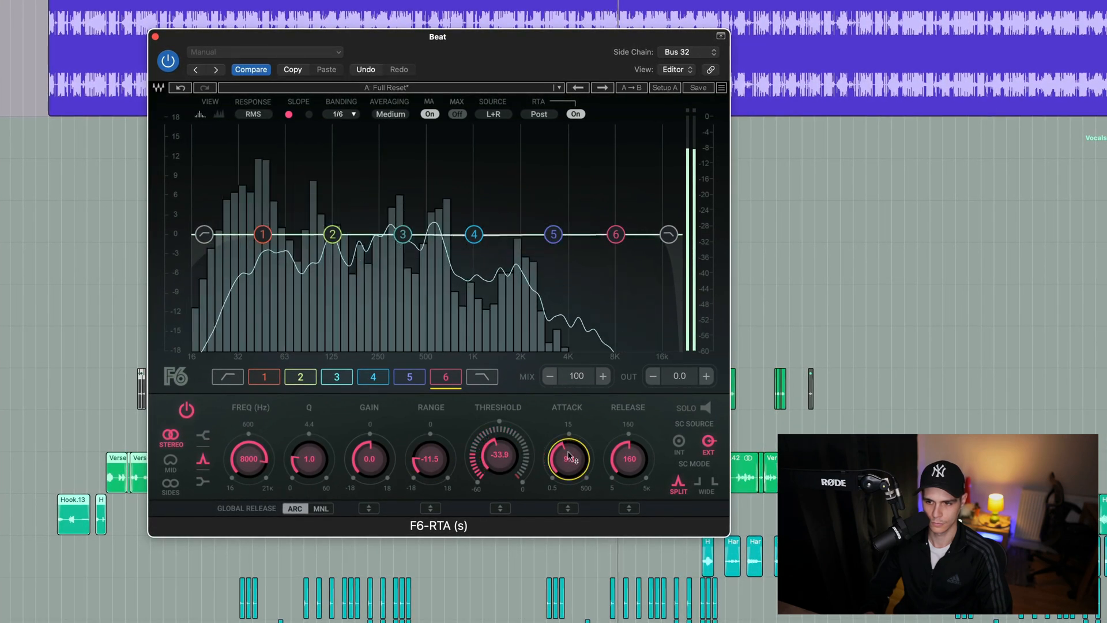
- Retune band 4 to 787 Hz with a -29.4 dB threshold, and play the chorus with the F6 bypassed
left_click(471, 234)
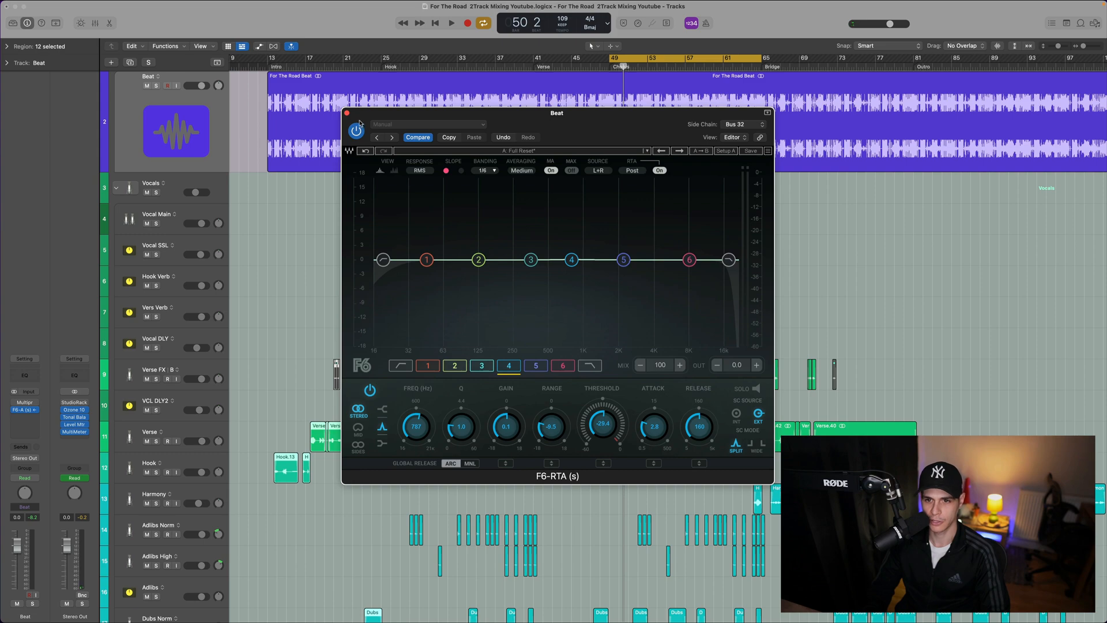
left_click(358, 126)
key("space")
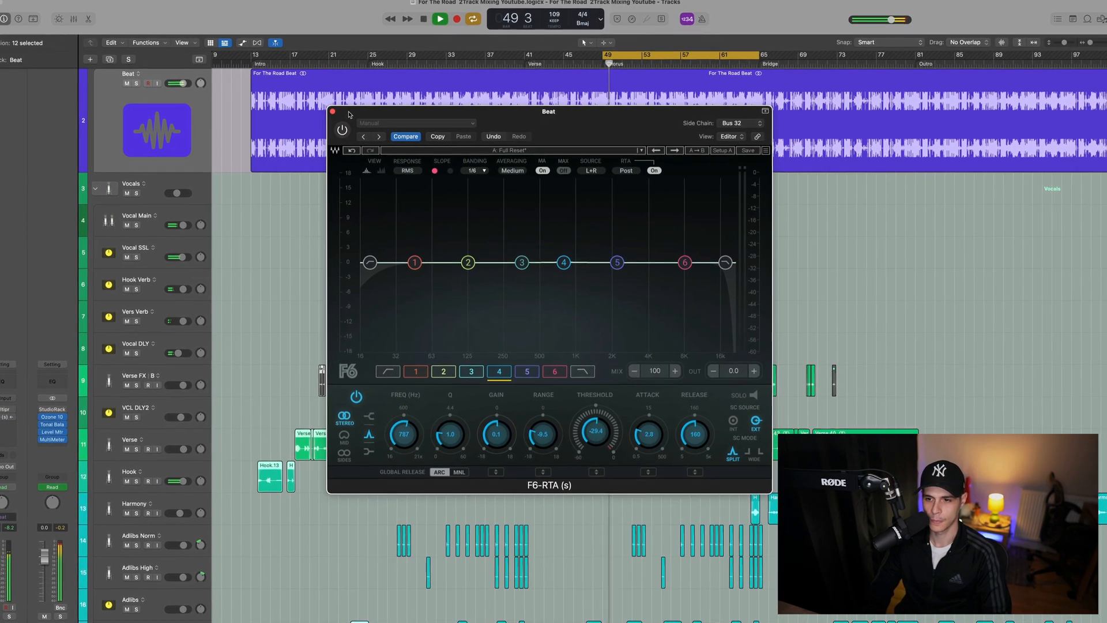